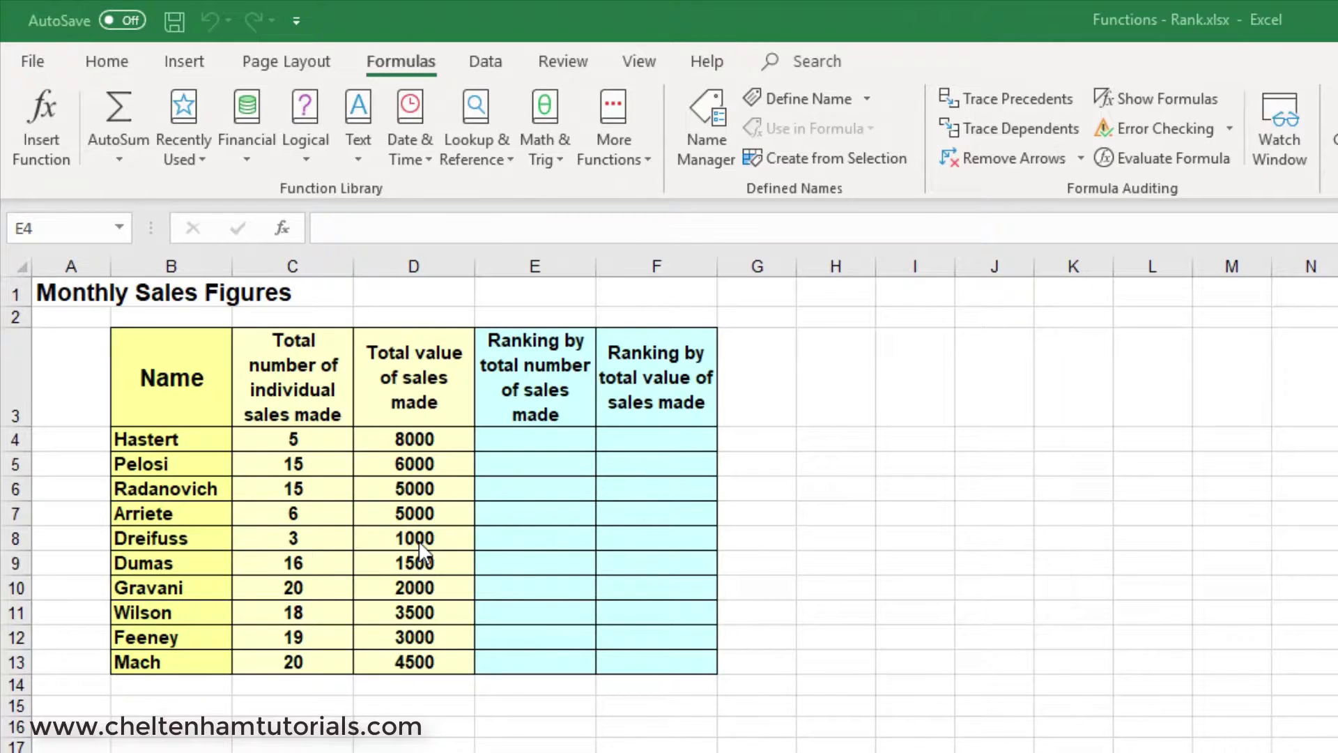
With E4 selected, browse the Statistical functions list down to RANK.AVG and RANK.EQ.
left_click(532, 435)
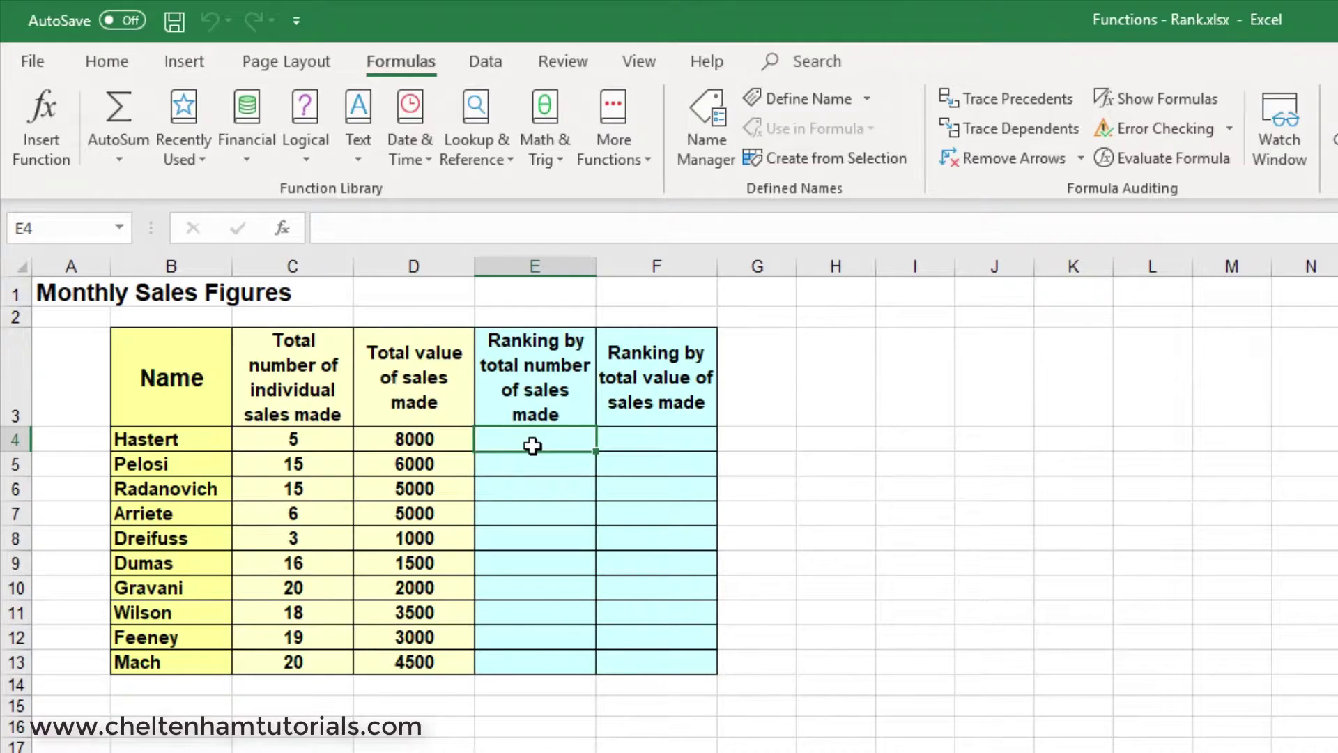
left_click(642, 168)
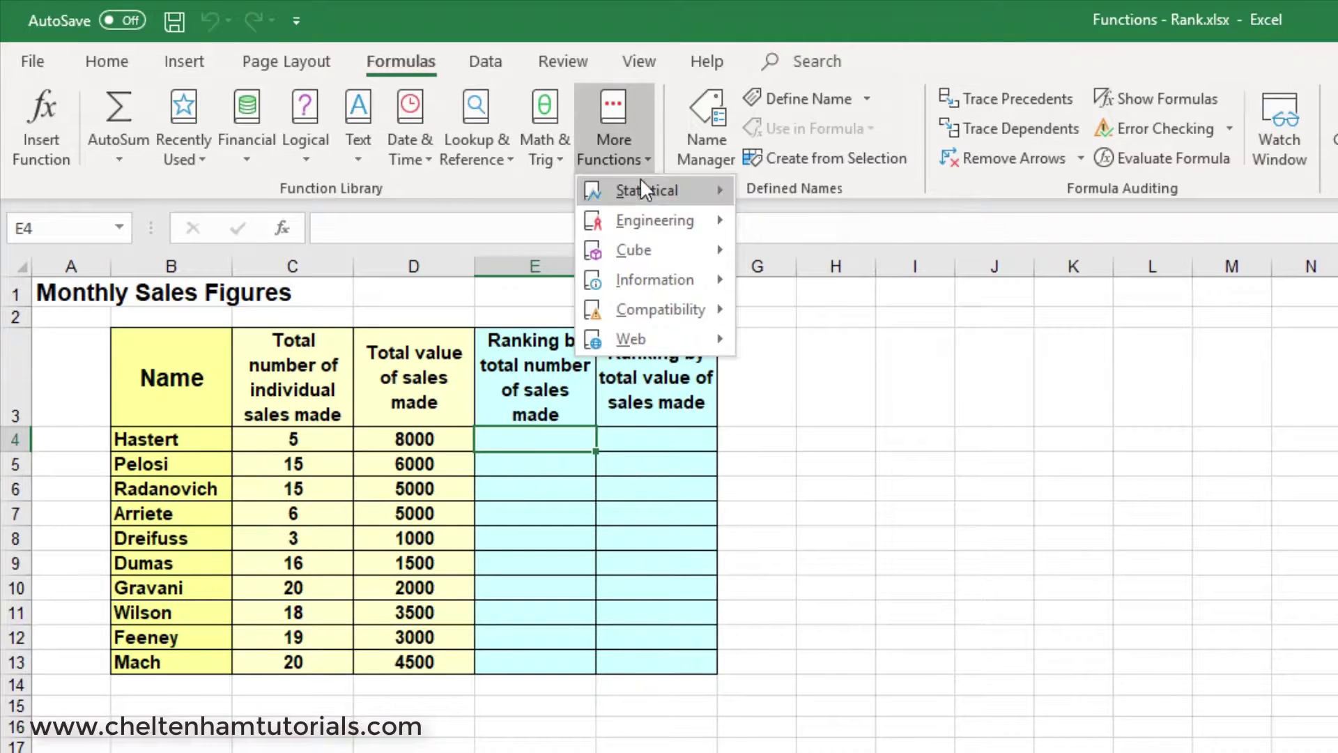
mouse_move(635, 198)
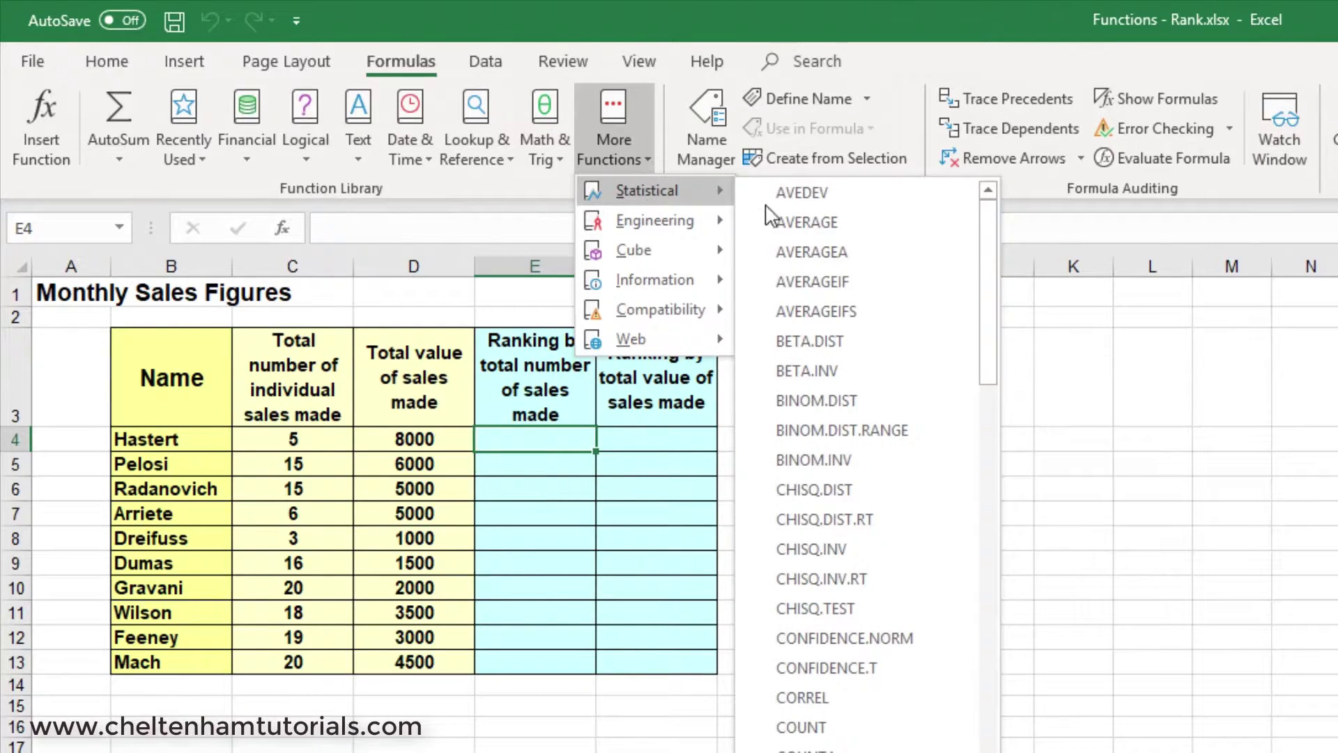
scroll(934, 594, "down", 7)
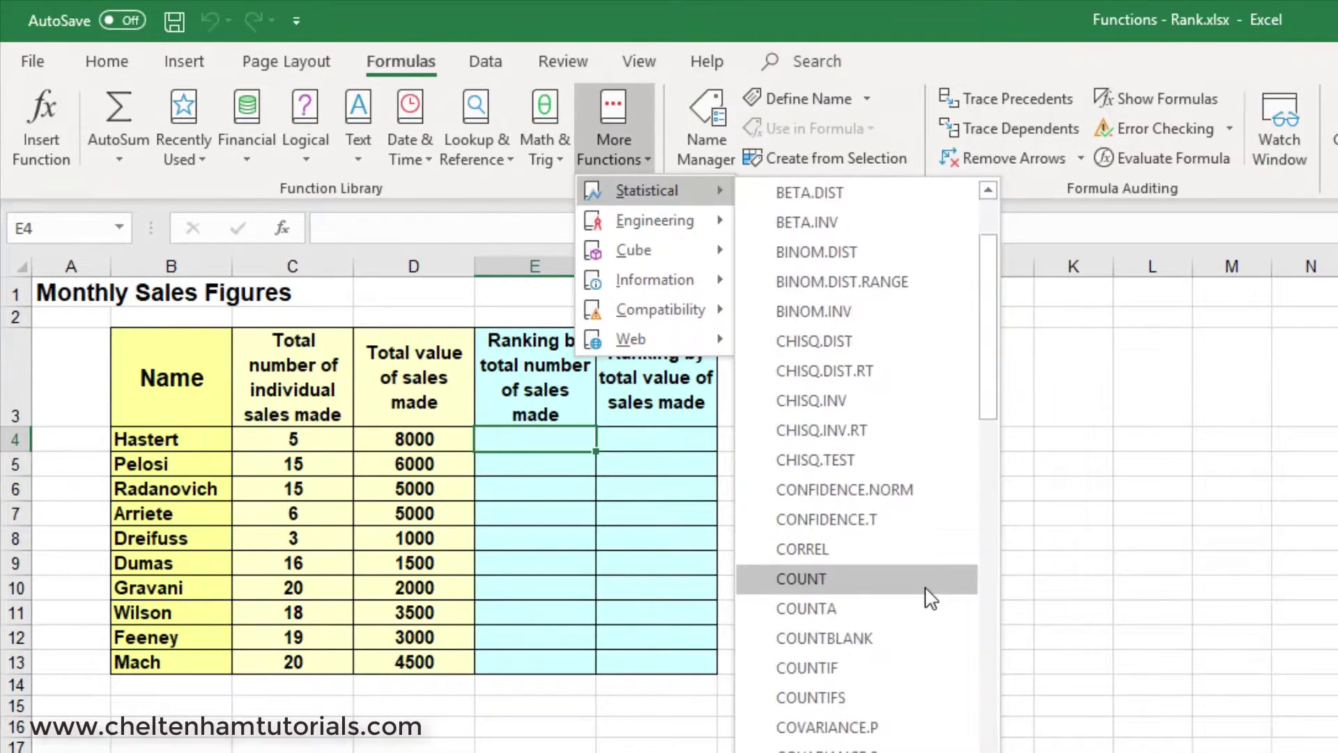
scroll(928, 601, "down", 7)
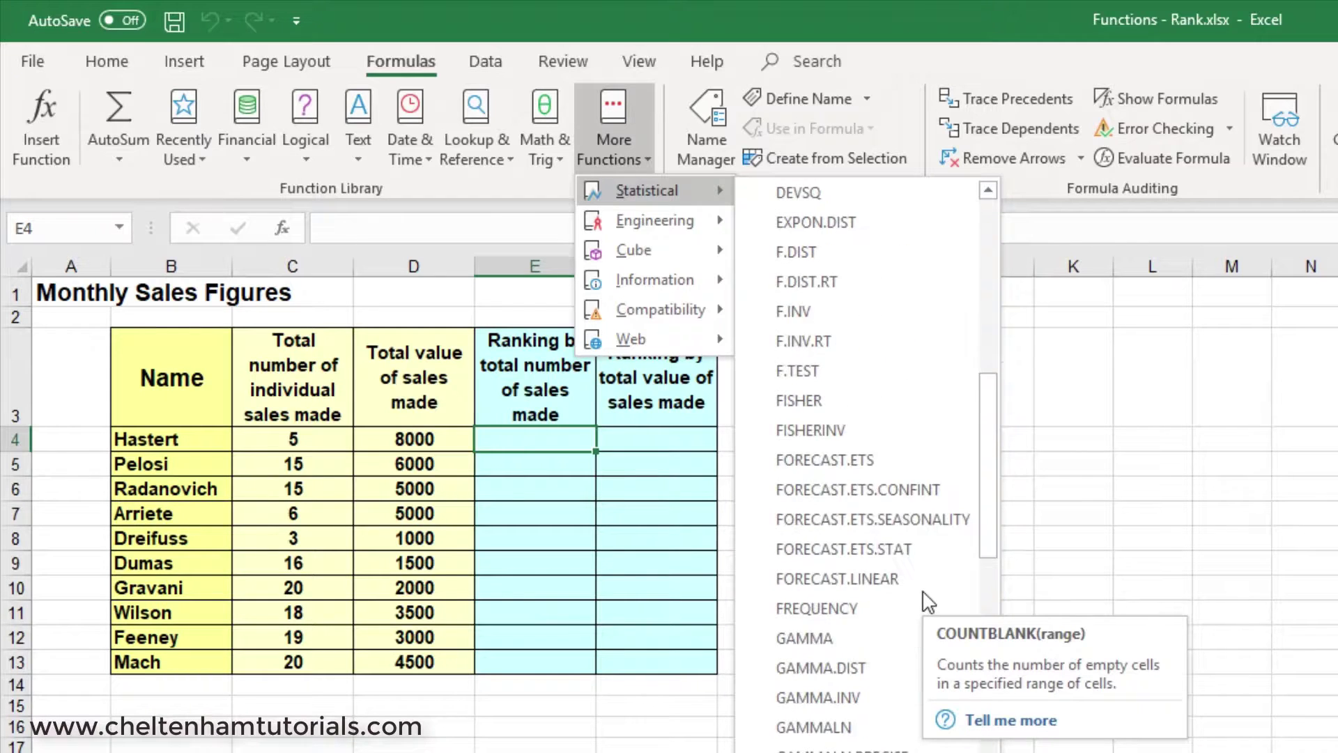
scroll(927, 602, "down", 7)
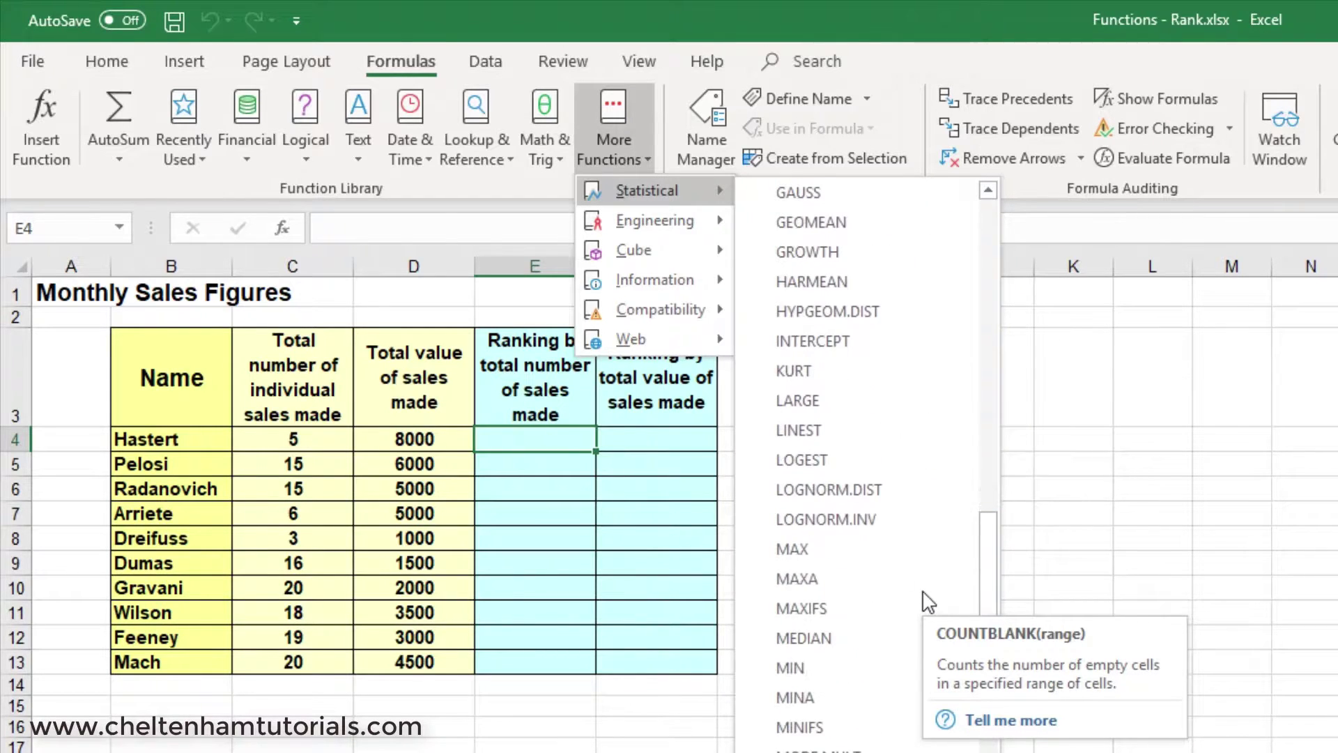
scroll(917, 595, "down", 2)
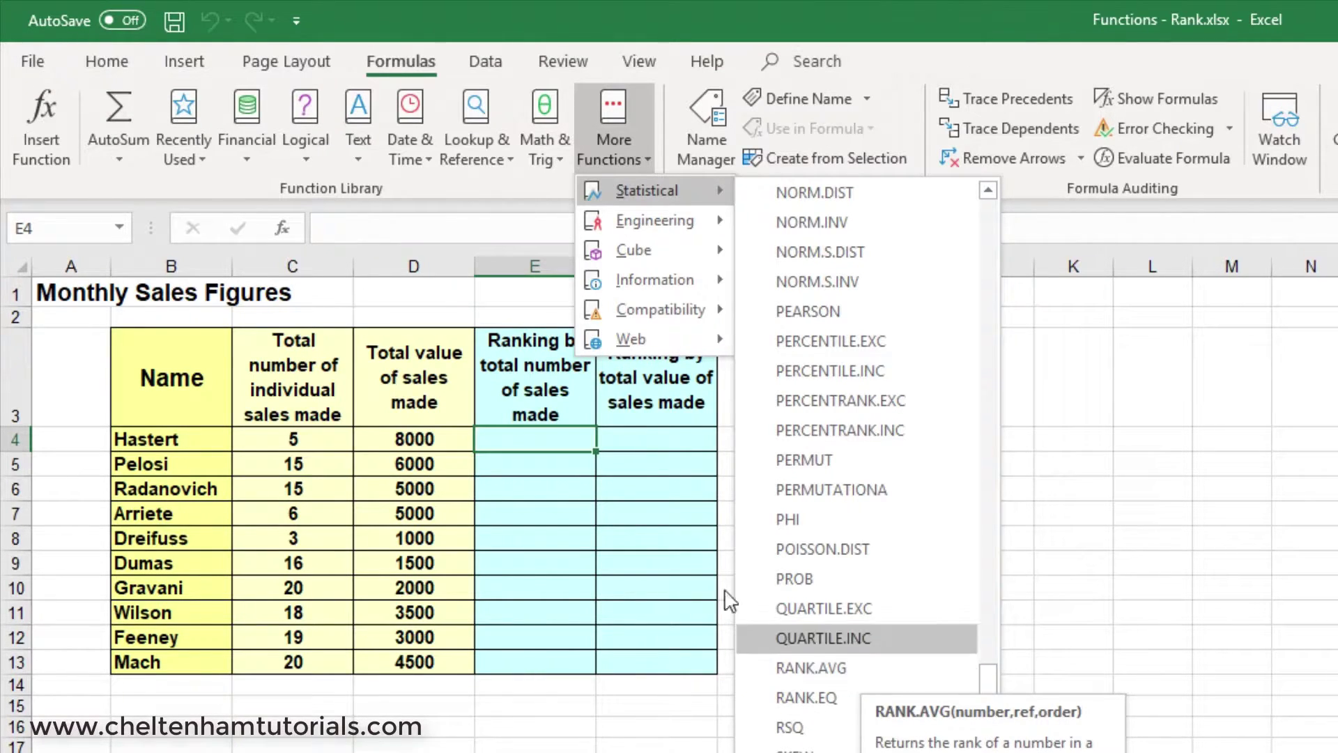
left_click(43, 124)
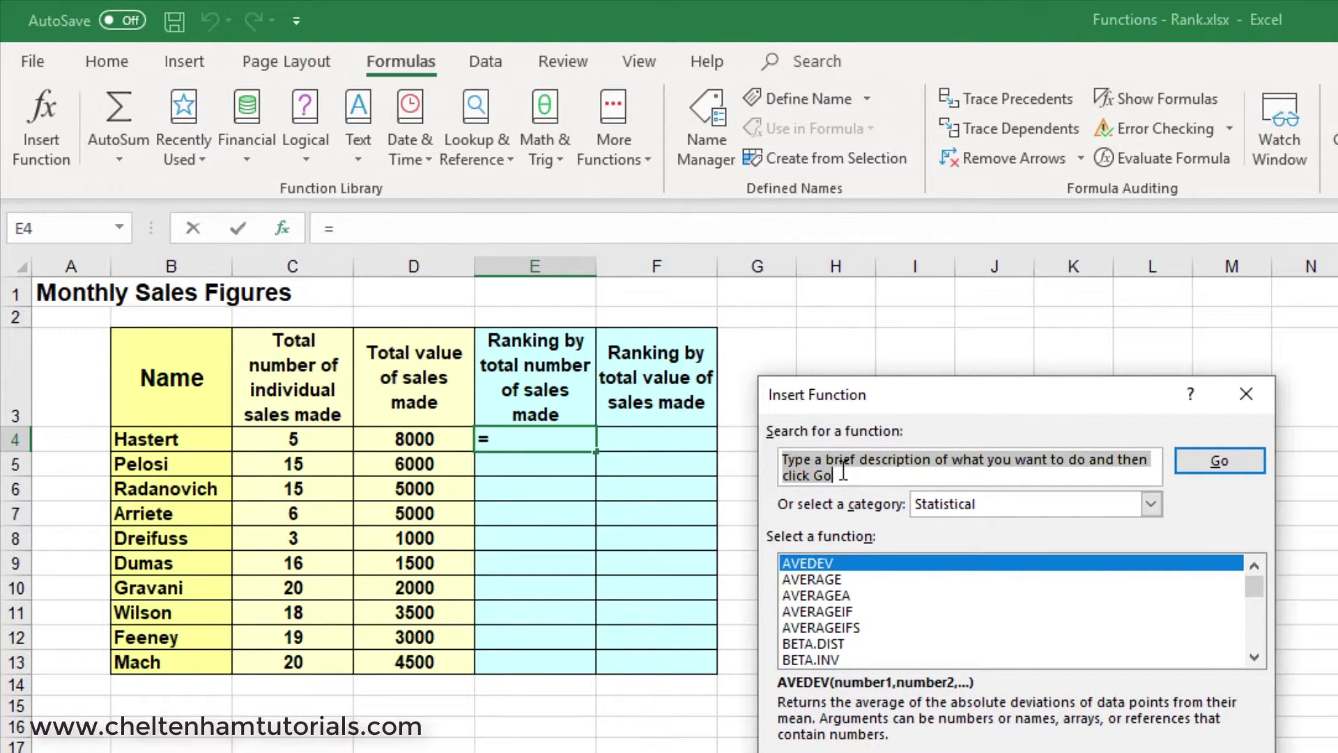
Search Insert Function for RANK and open its Function Arguments for E4.
type("RANK")
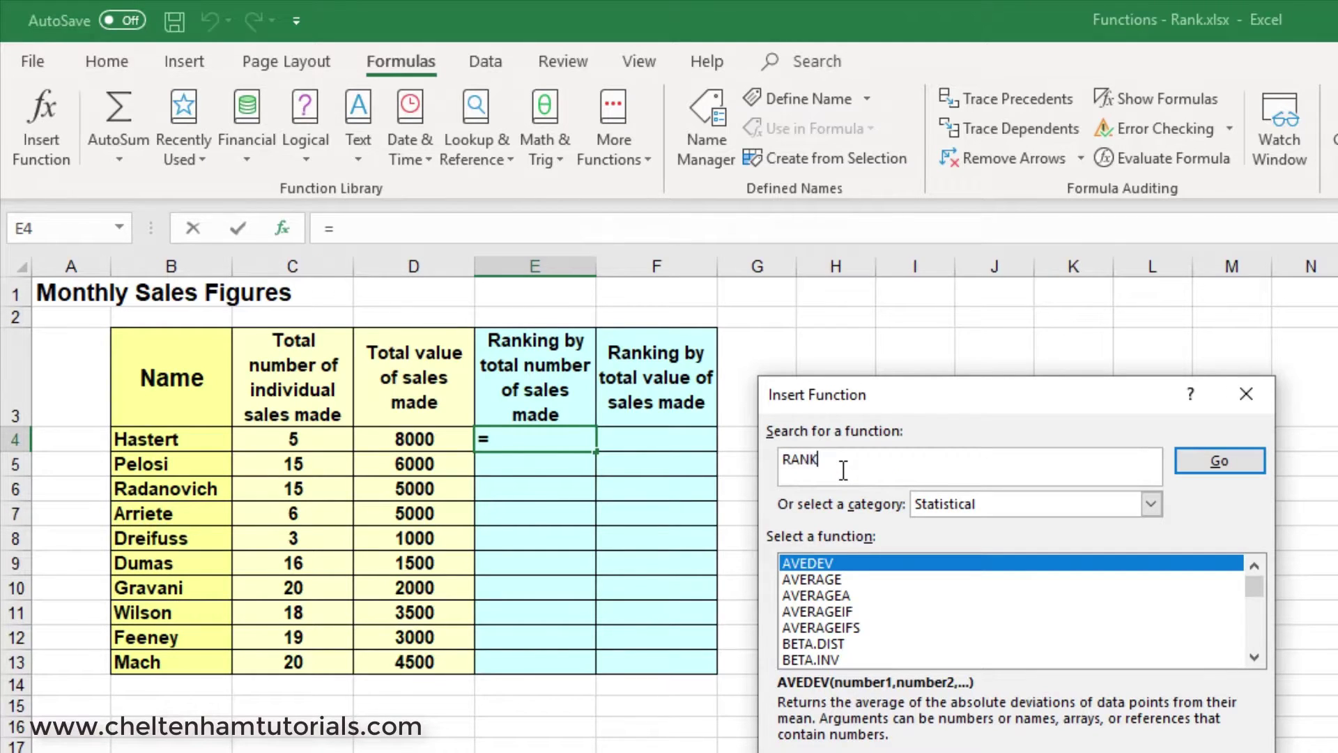
left_click(1220, 460)
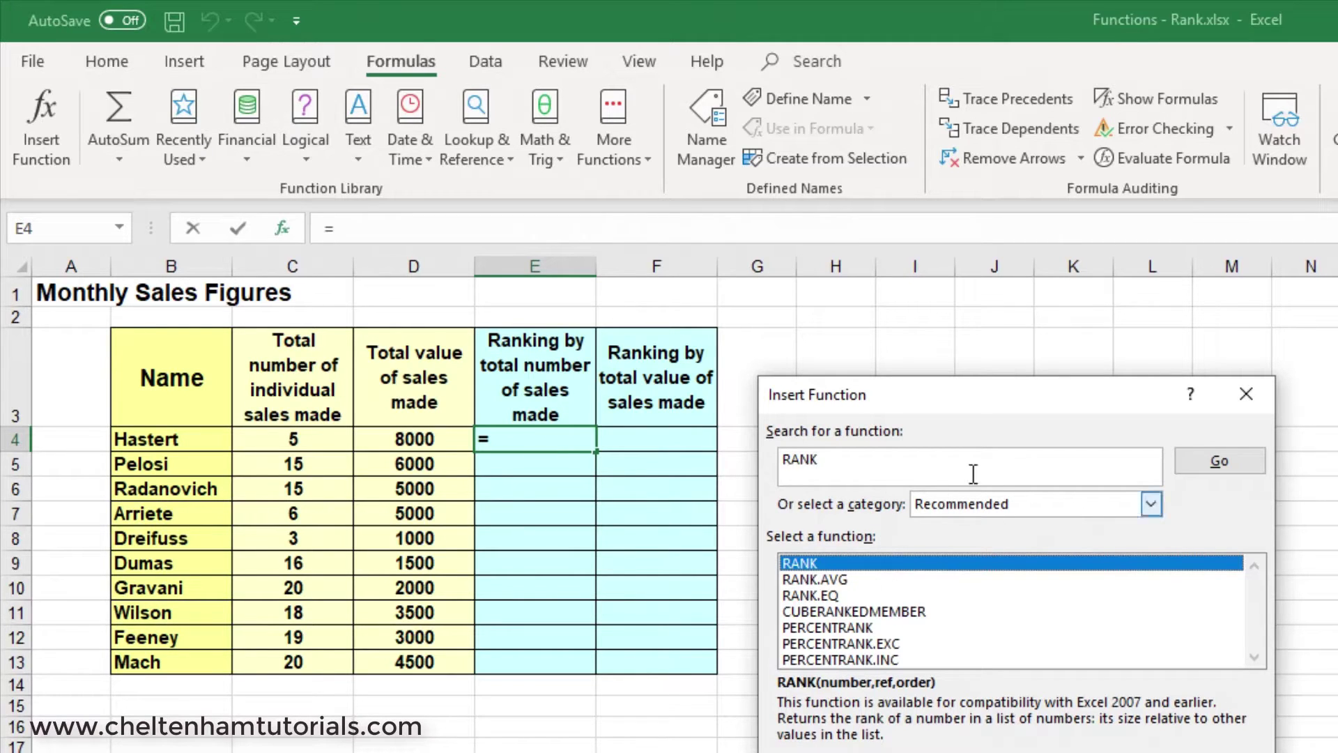
key("Return")
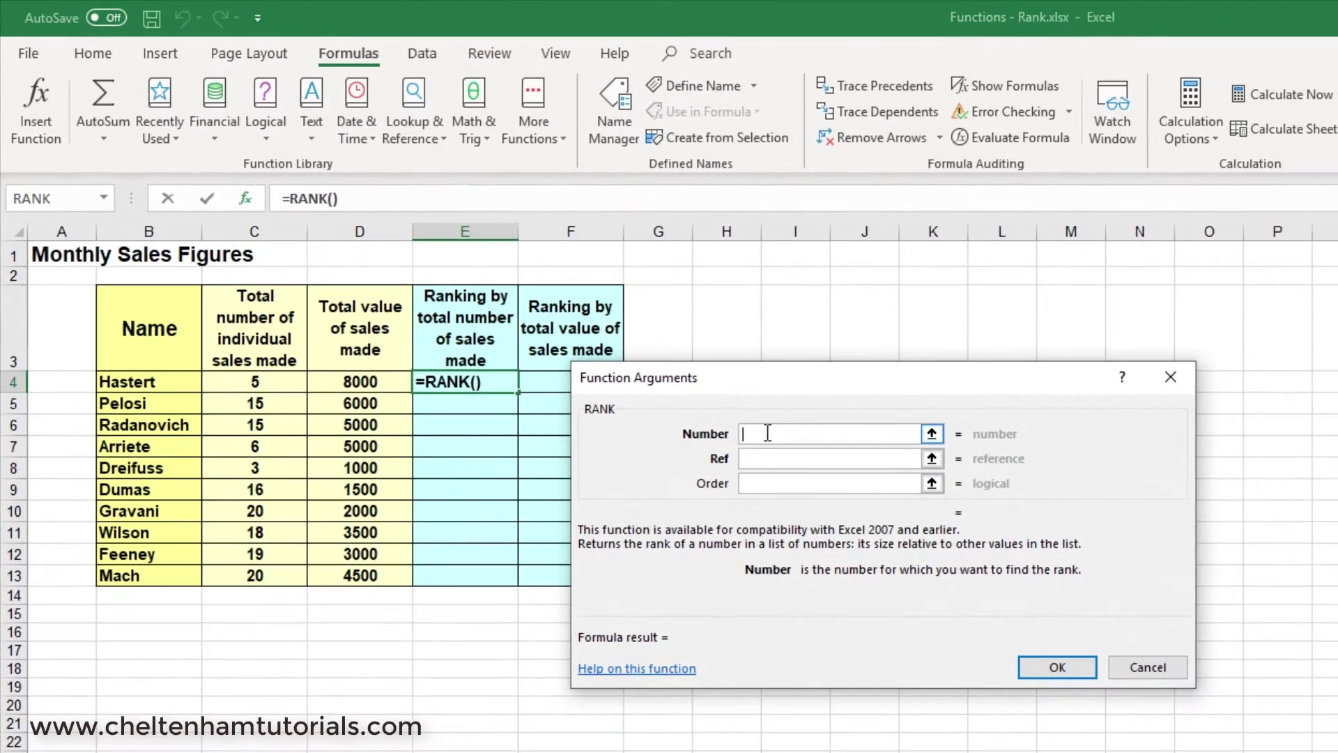
Rank C4 against $C$4:$C$13 in E4, returning 9.
left_click(264, 382)
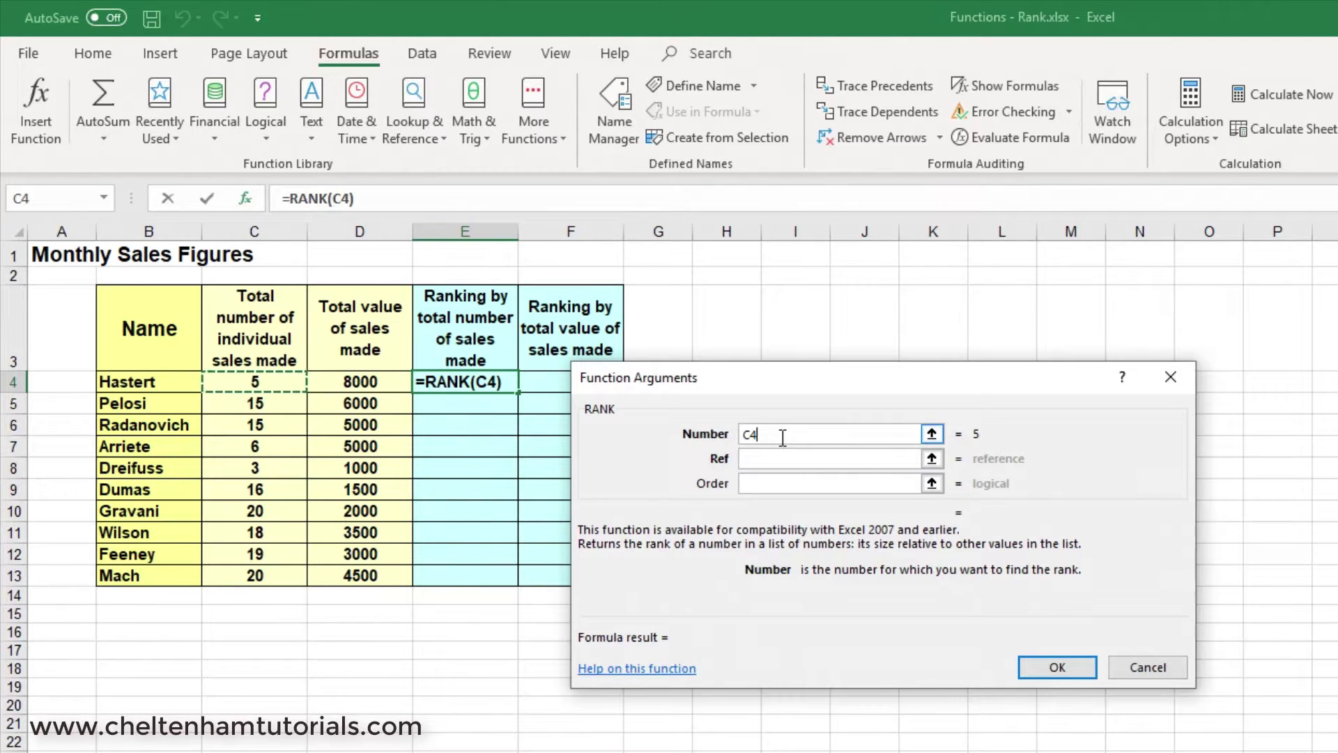
left_click(772, 458)
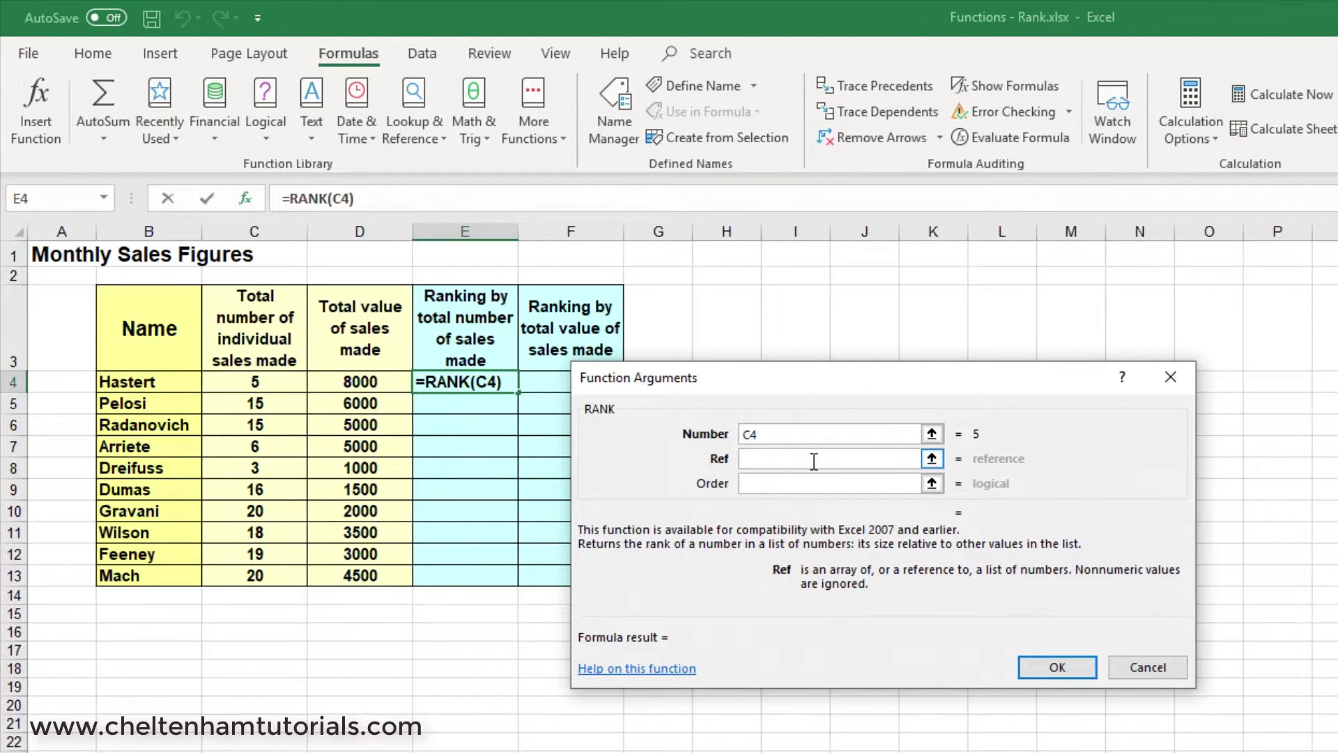
left_click(782, 460)
type("$C$4:$C$13")
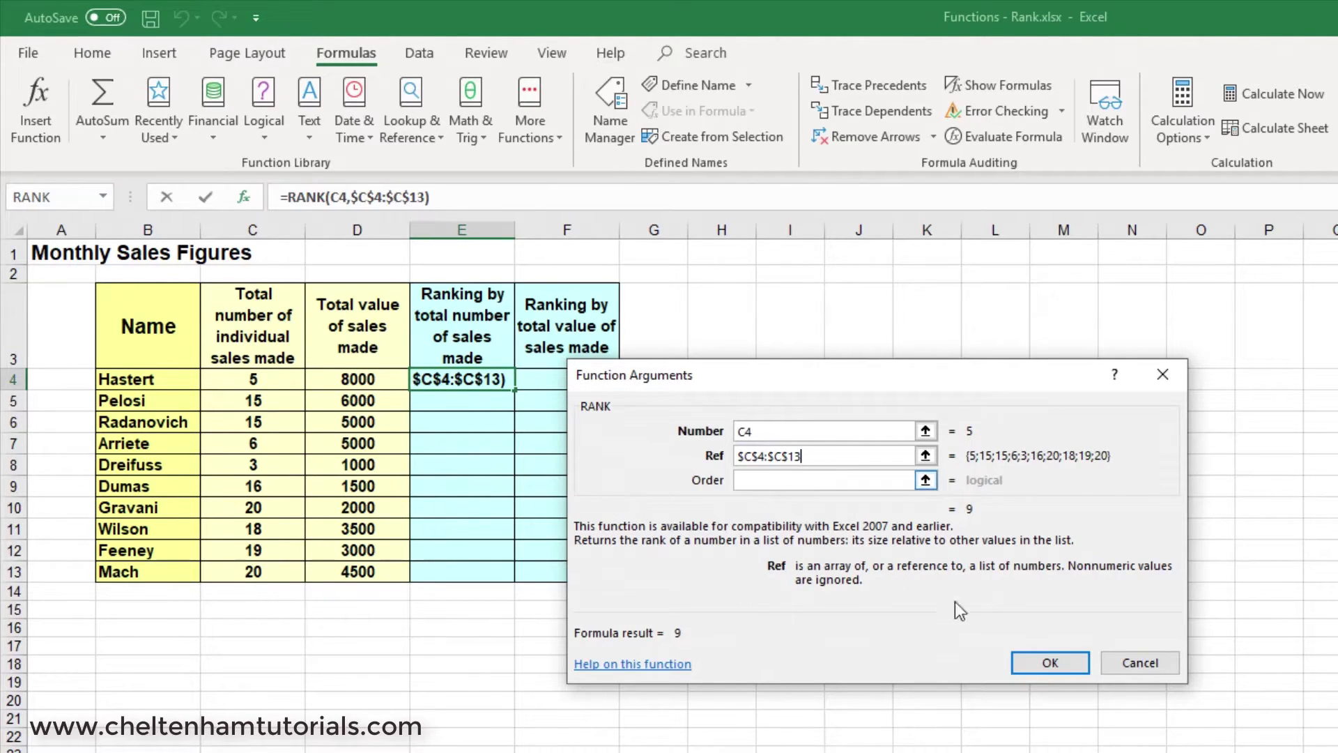
left_click(1052, 664)
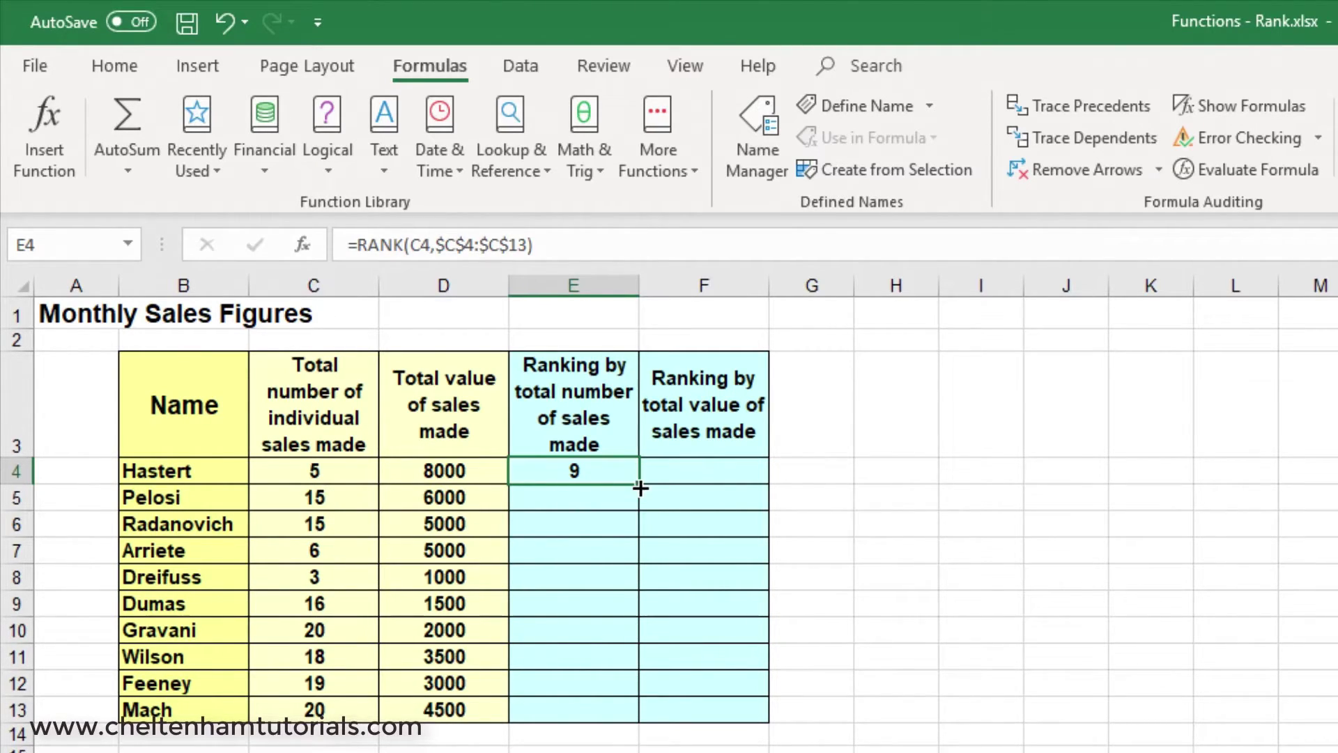
left_click_drag(640, 486, 635, 721)
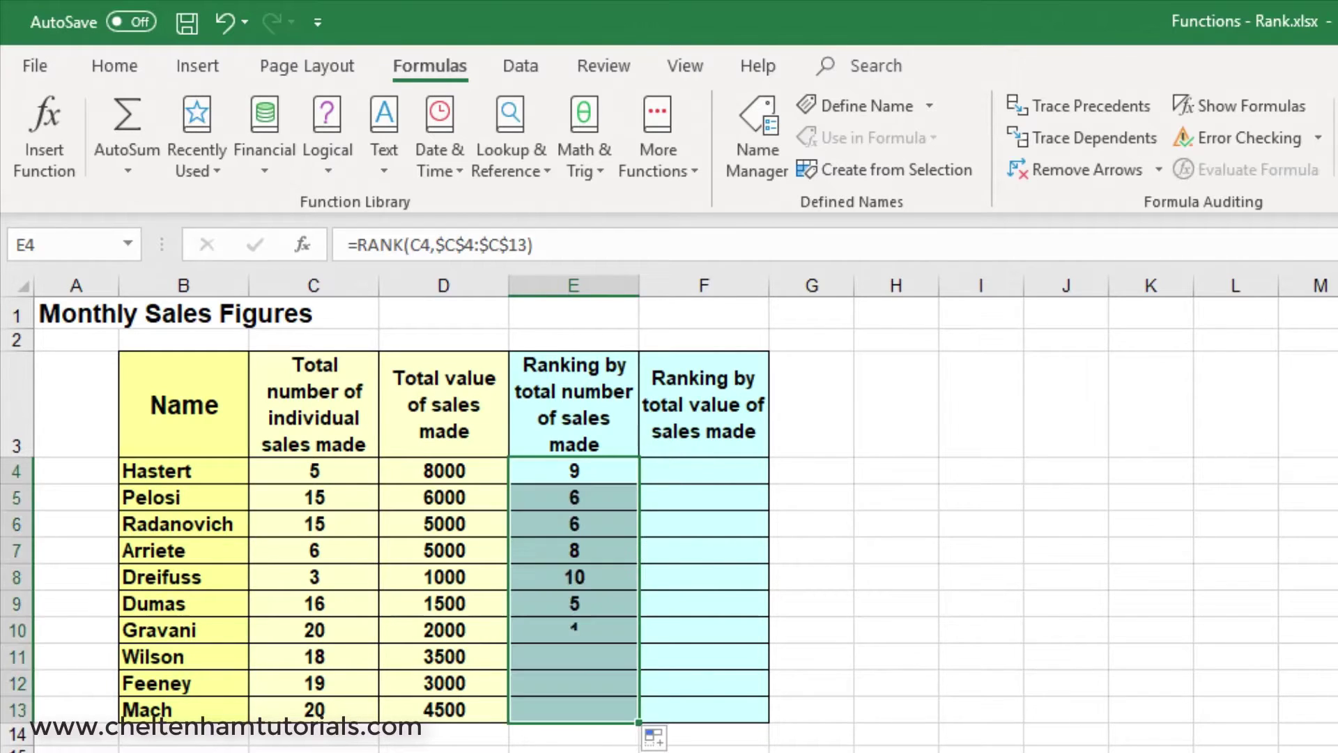
left_click(574, 749)
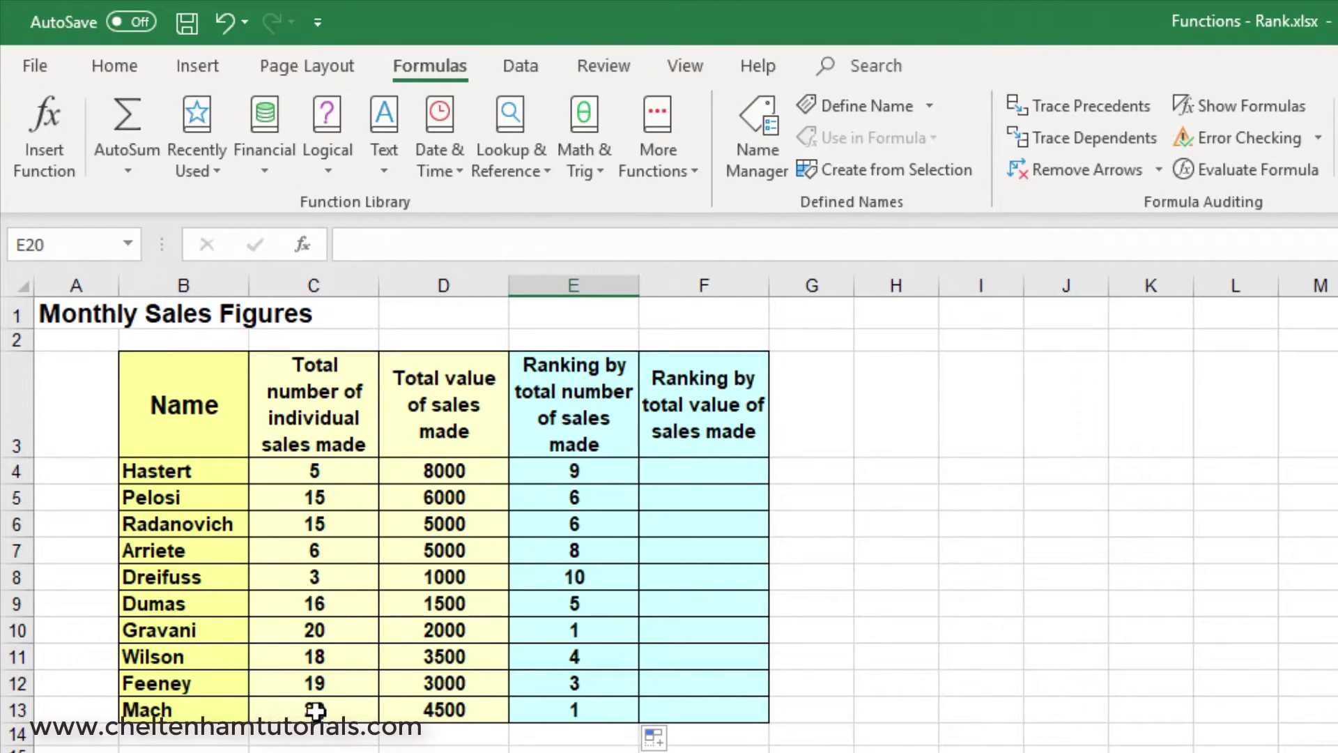
left_click(574, 632)
left_click(596, 710)
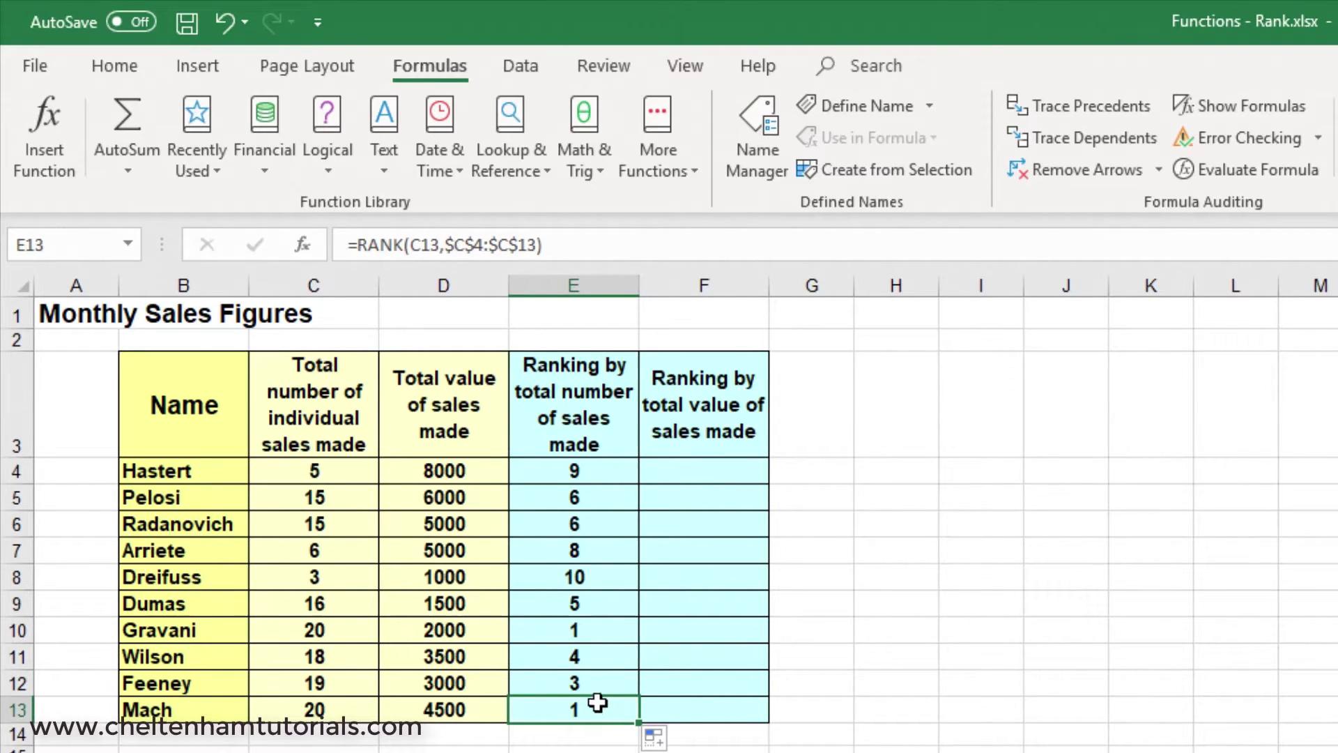
left_click(597, 577)
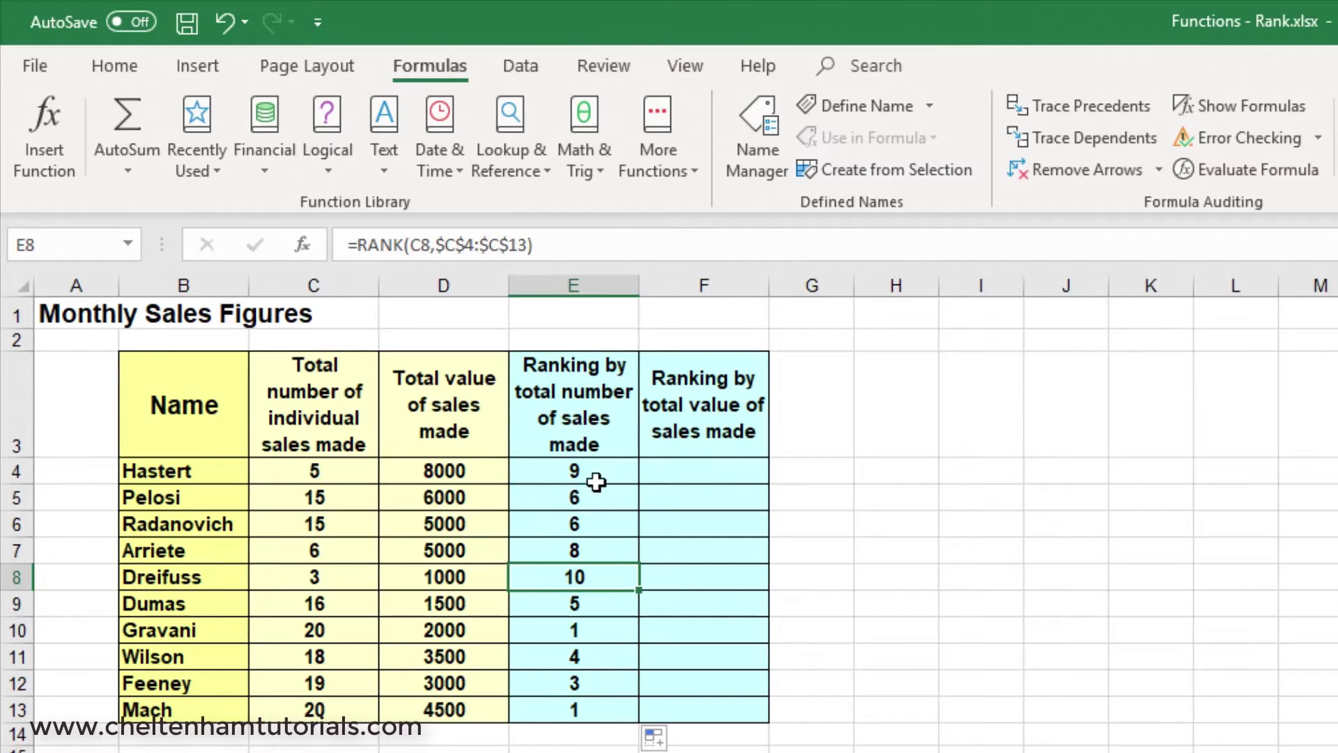
left_click(586, 681)
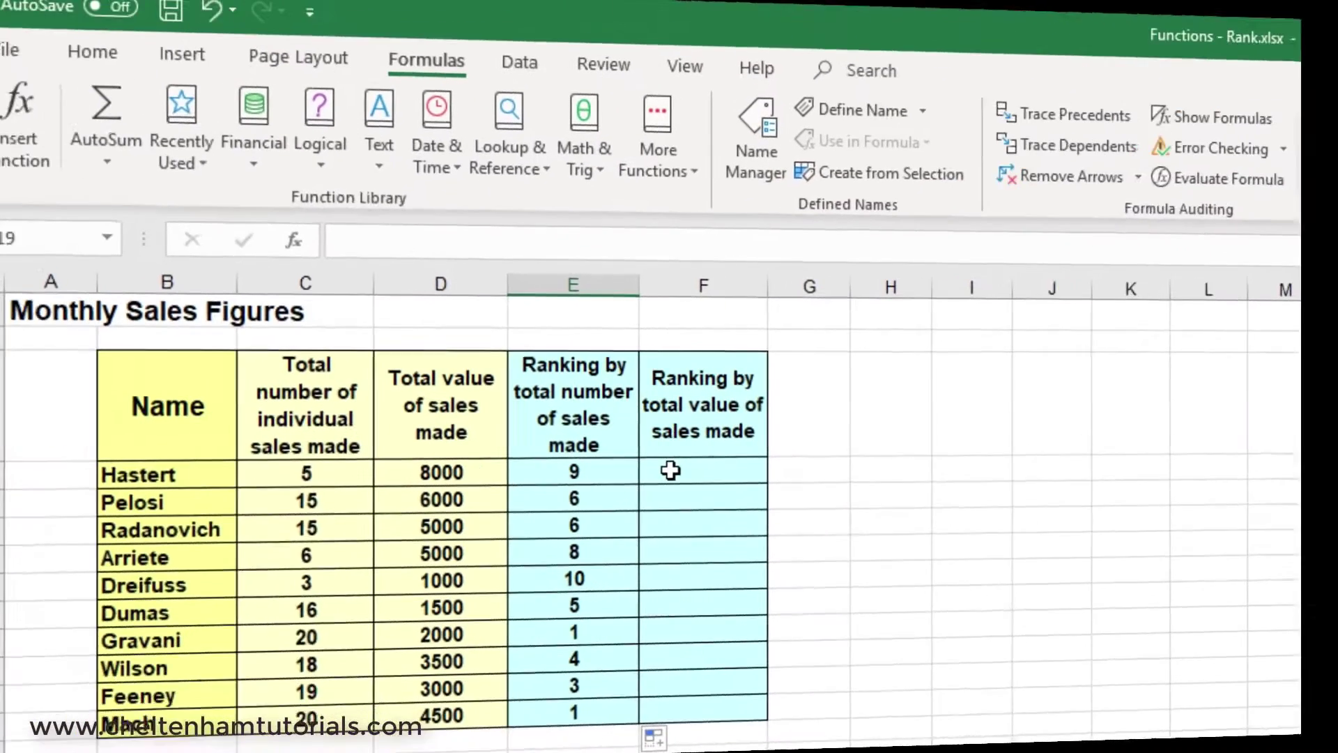
left_click(671, 470)
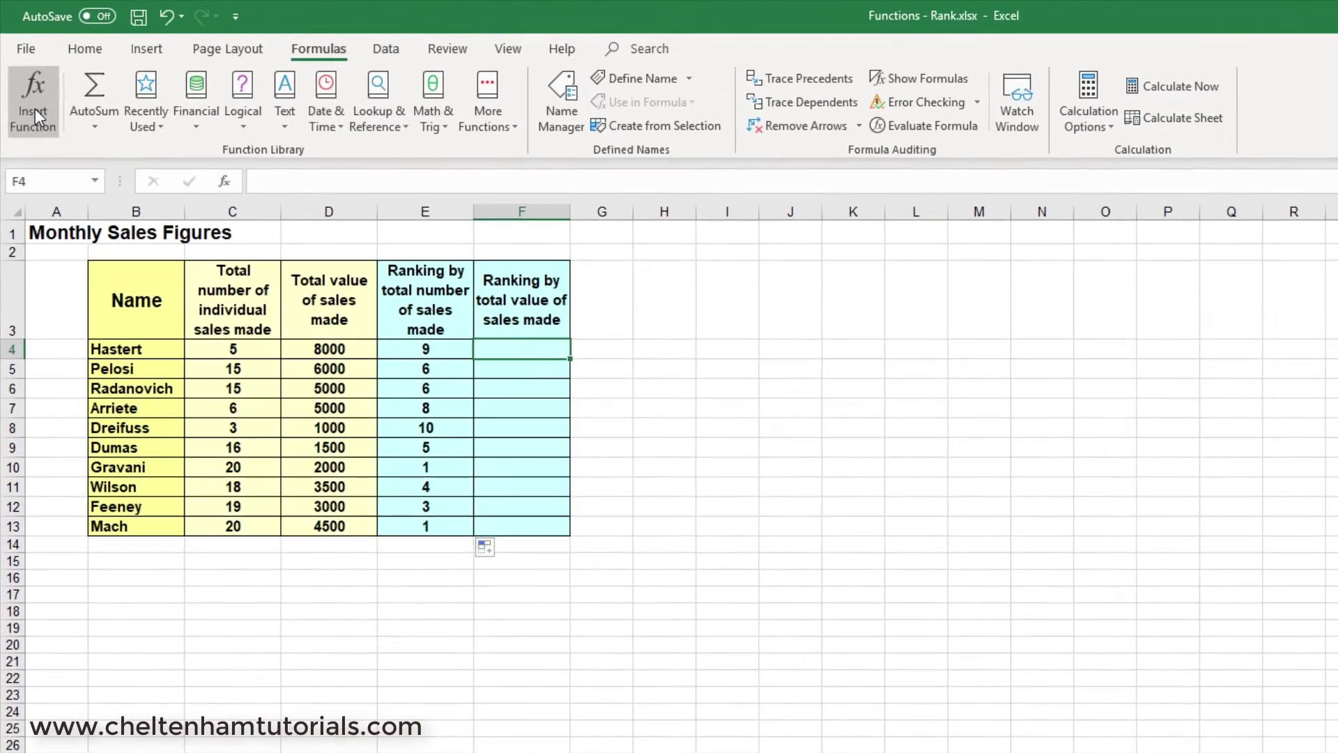
Insert RANK into F4 from the Most Recently Used functions.
left_click(44, 117)
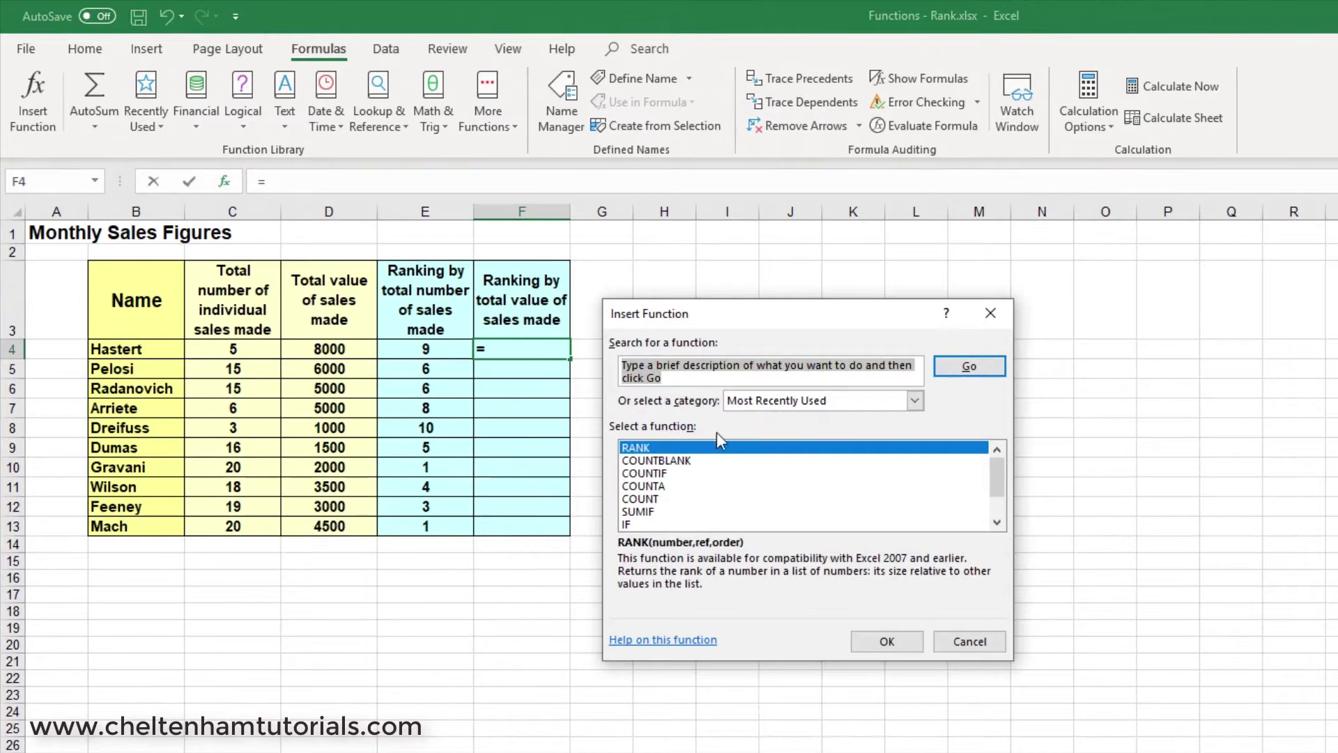
left_click(702, 449)
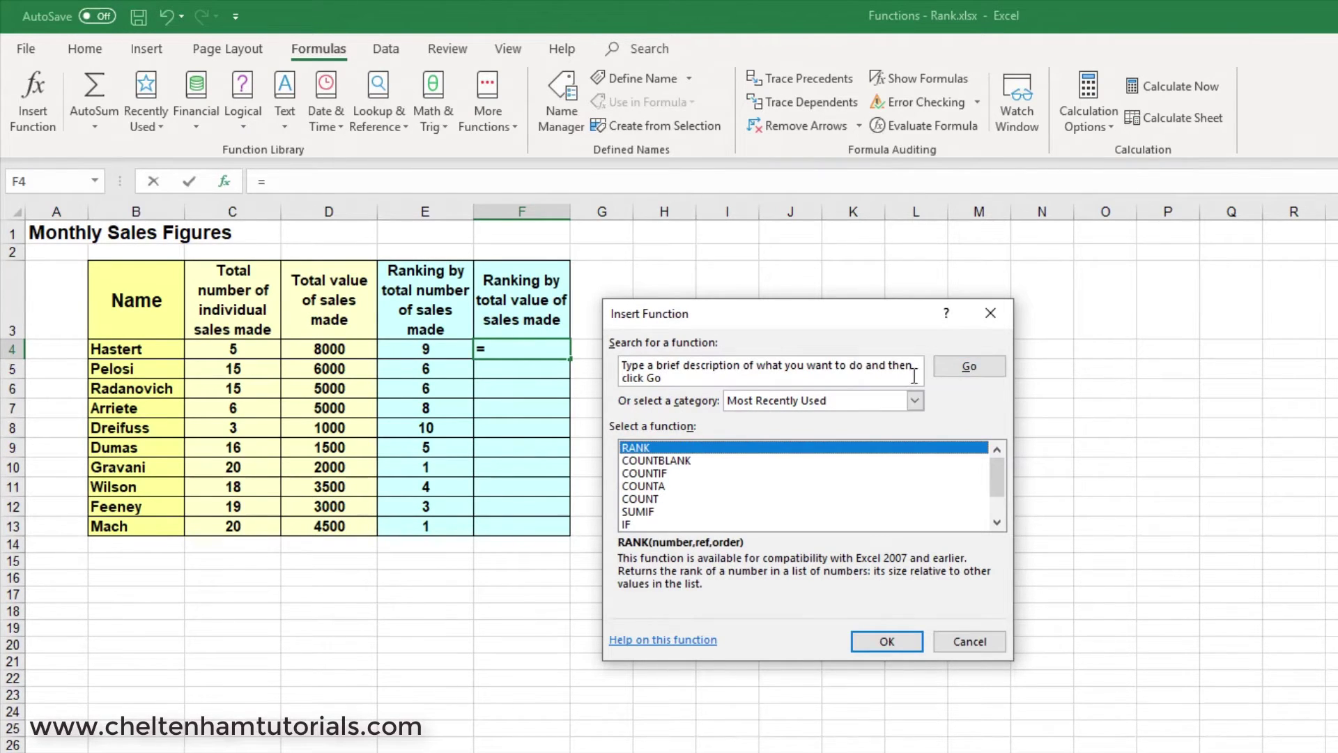
left_click(969, 368)
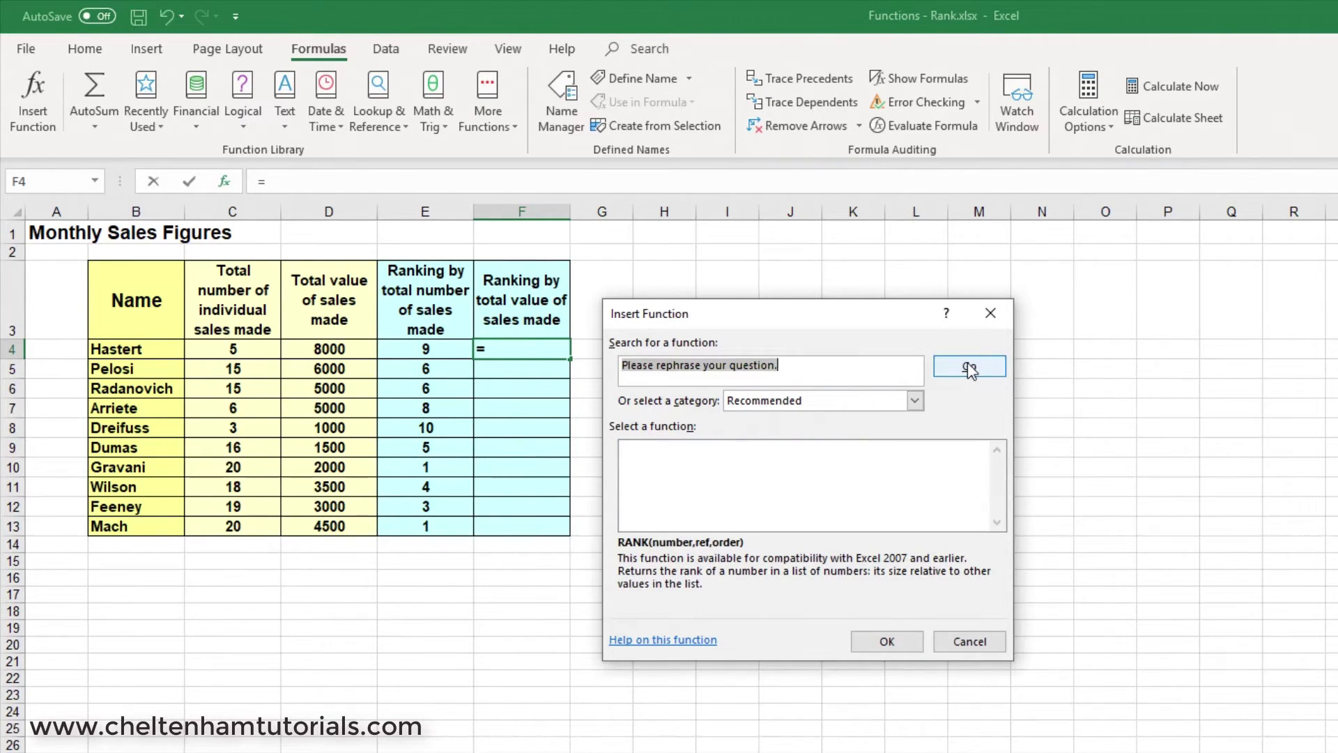
left_click(887, 641)
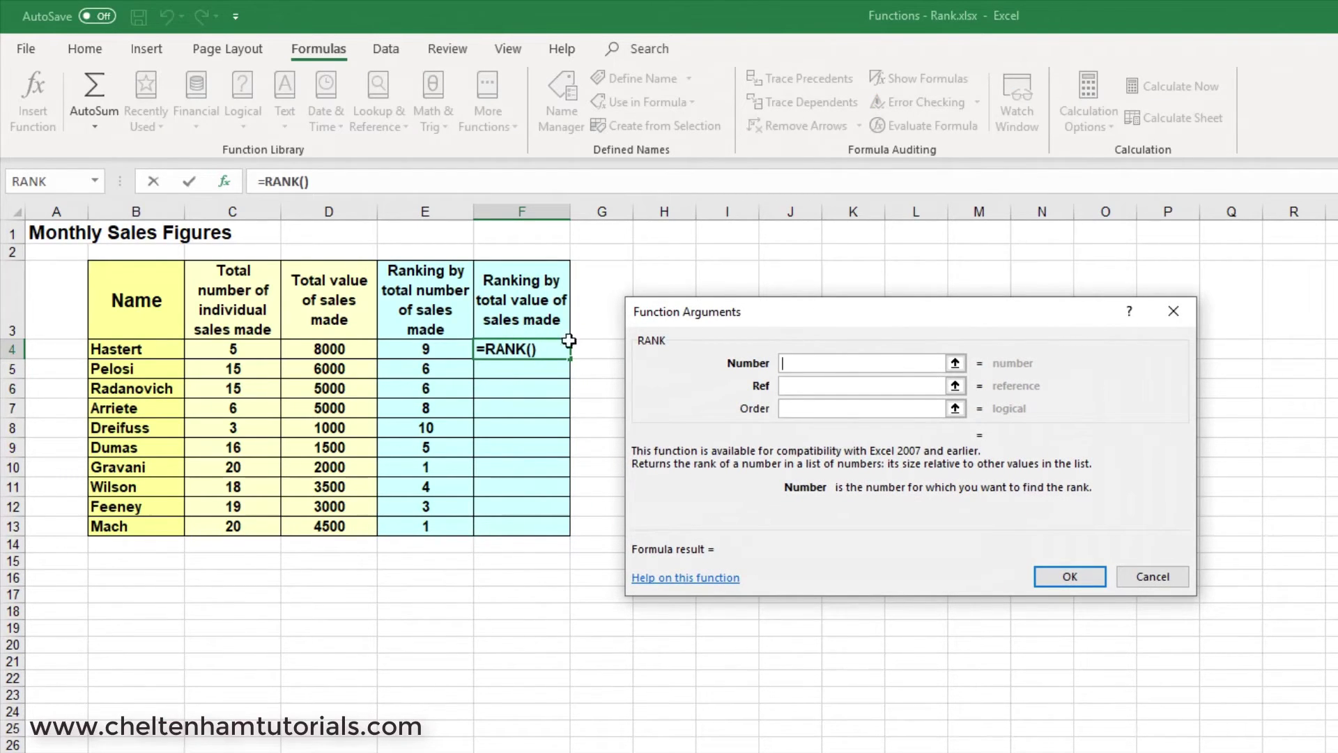
Rank D4's 8000 against $D$4:$D$13 in F4, returning 1.
left_click(347, 350)
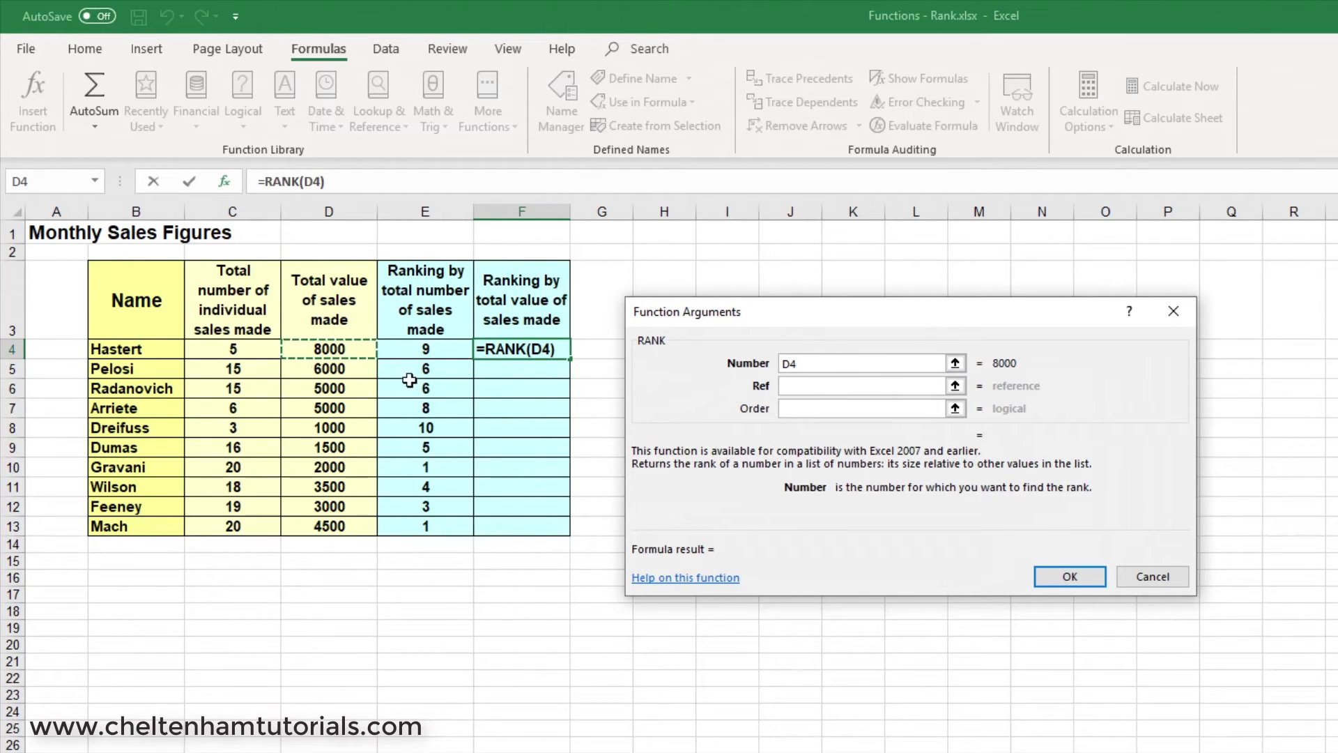
left_click(837, 363)
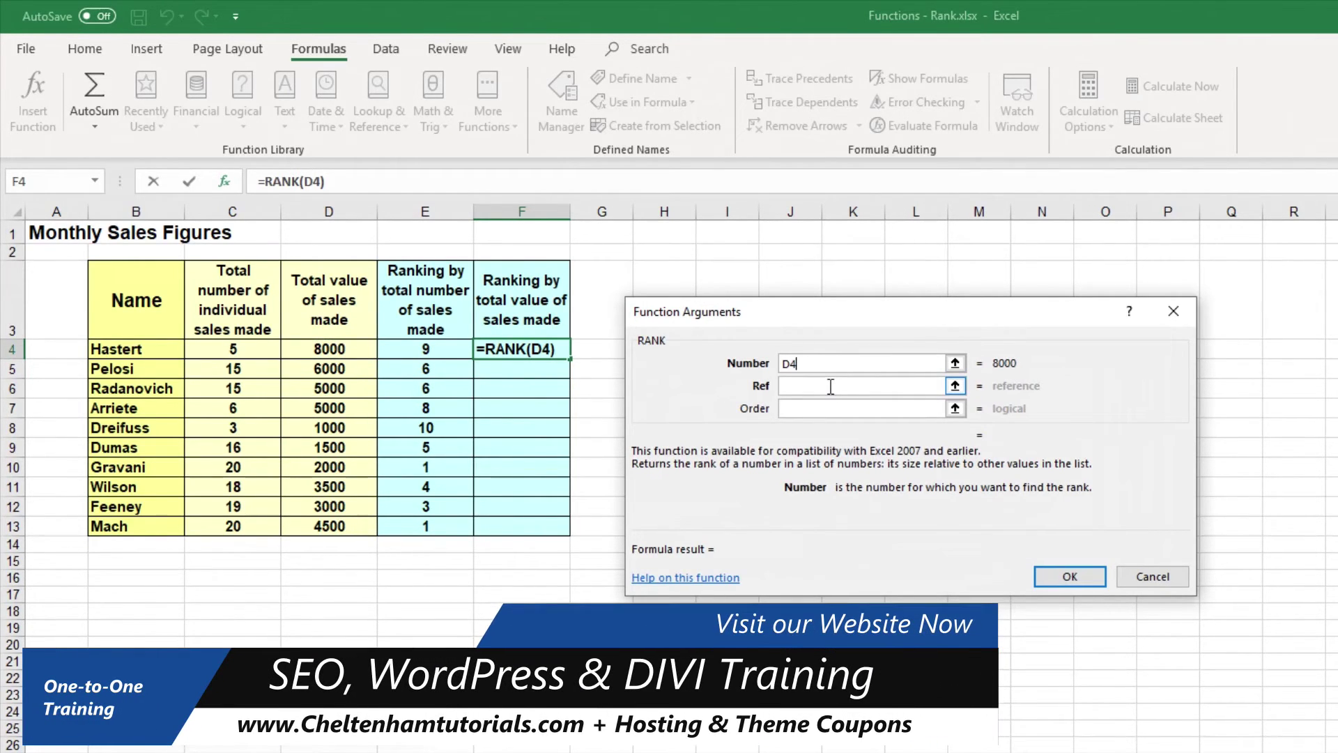
left_click(831, 386)
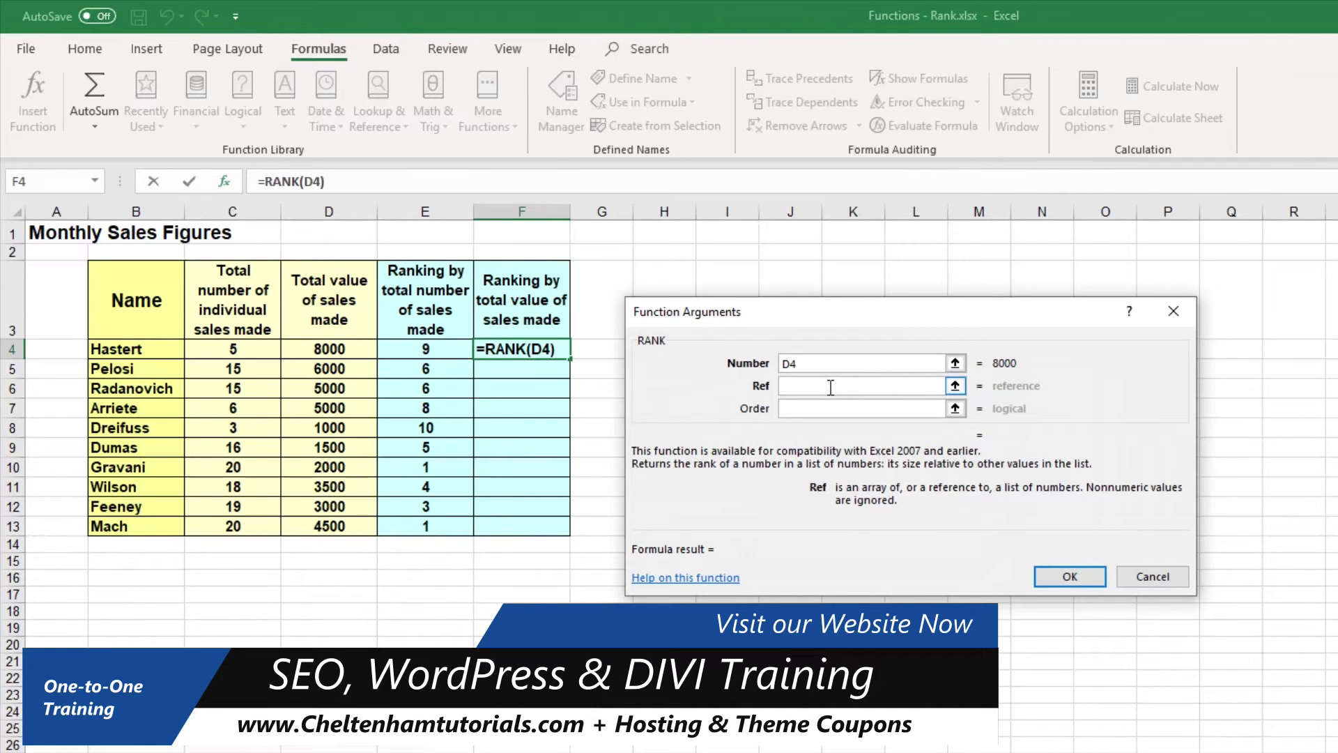
type("$D$4:$D$13")
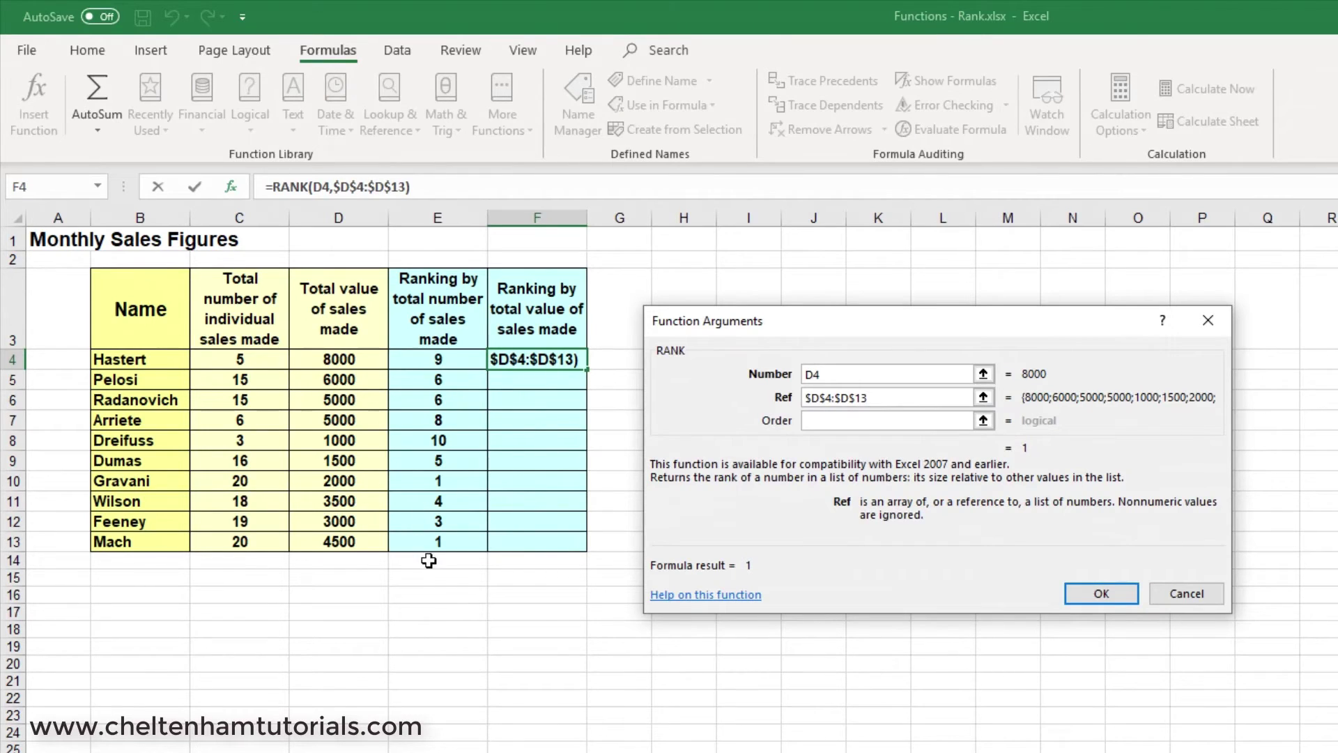
left_click(1104, 595)
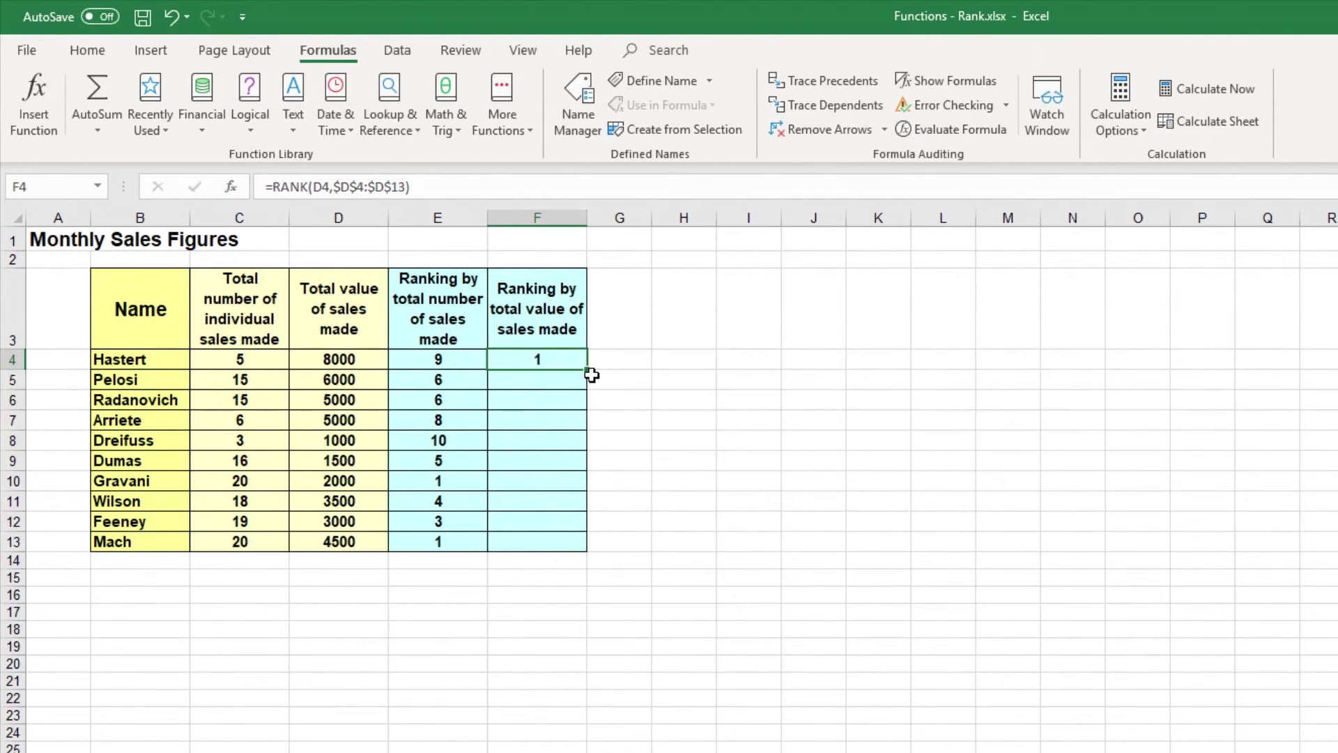
Copy F4's ranking formula down to F13, ranking 8000 first and 1000 tenth.
left_click_drag(587, 369, 597, 550)
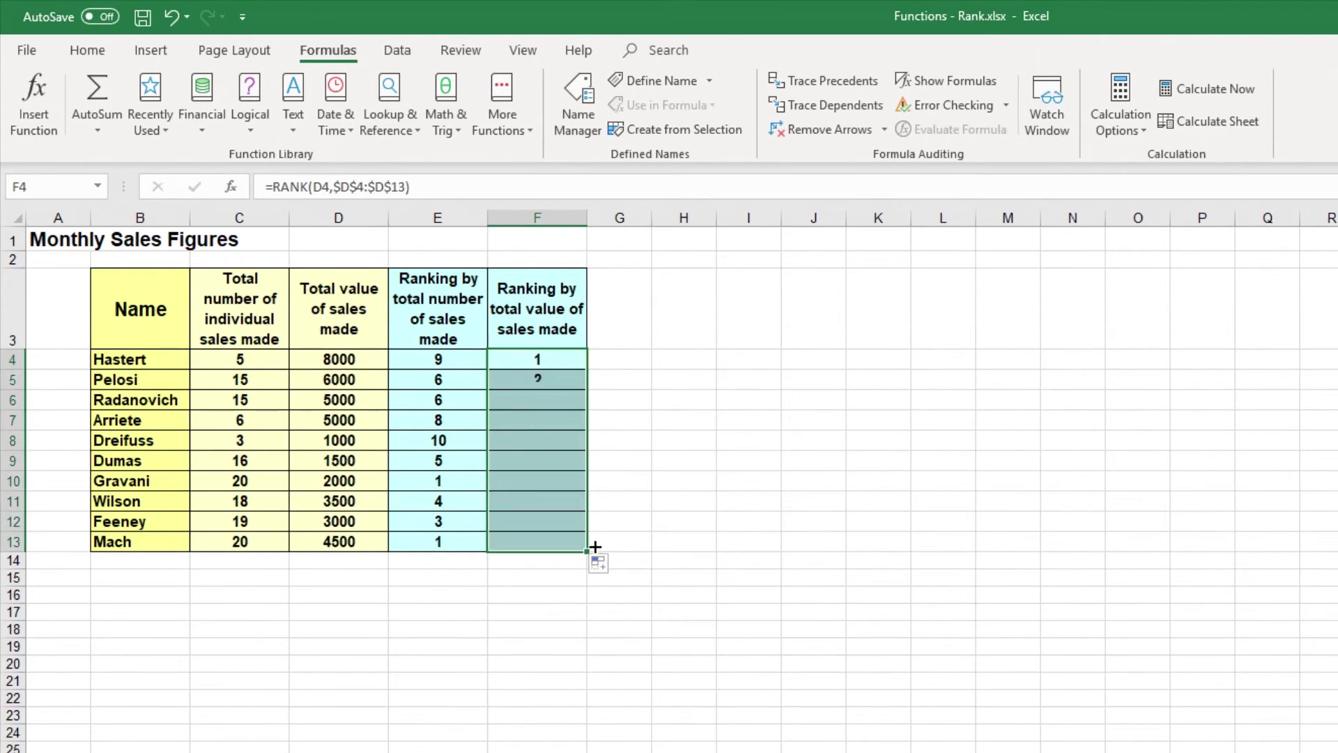
left_click(705, 541)
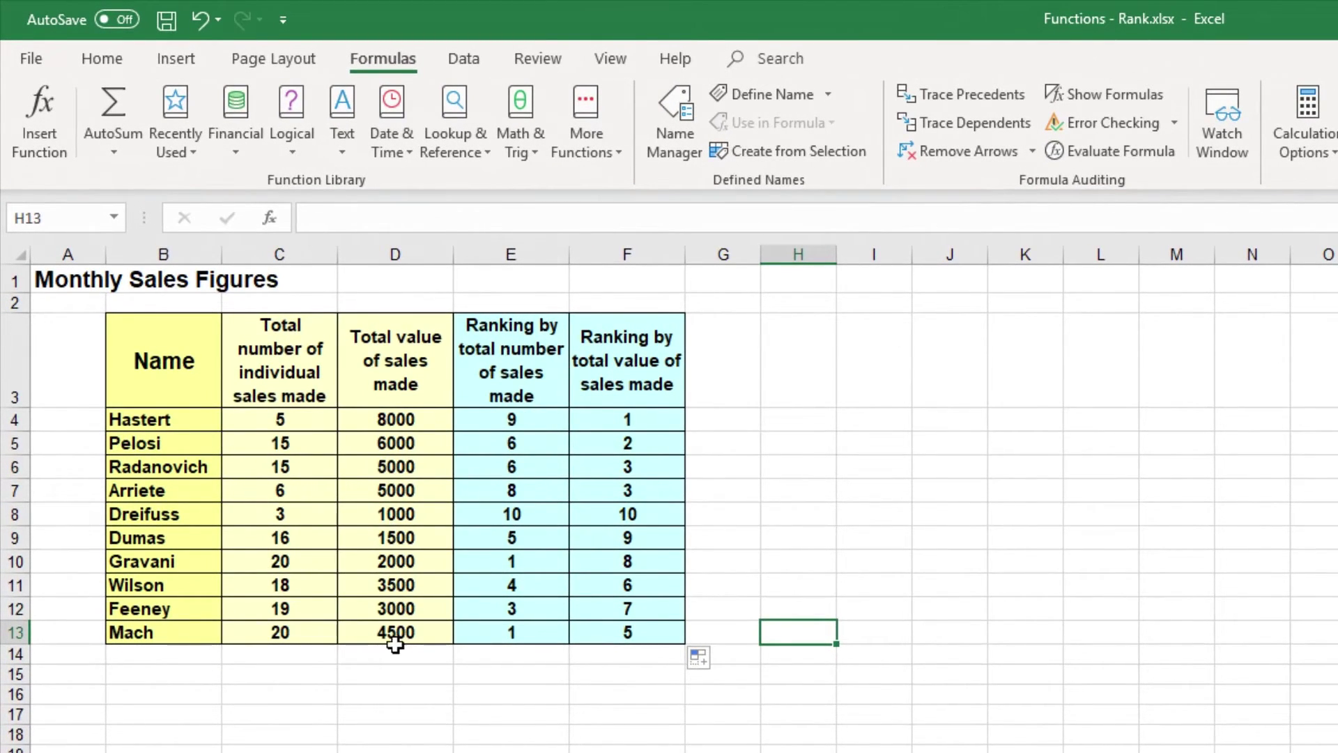
left_click(401, 419)
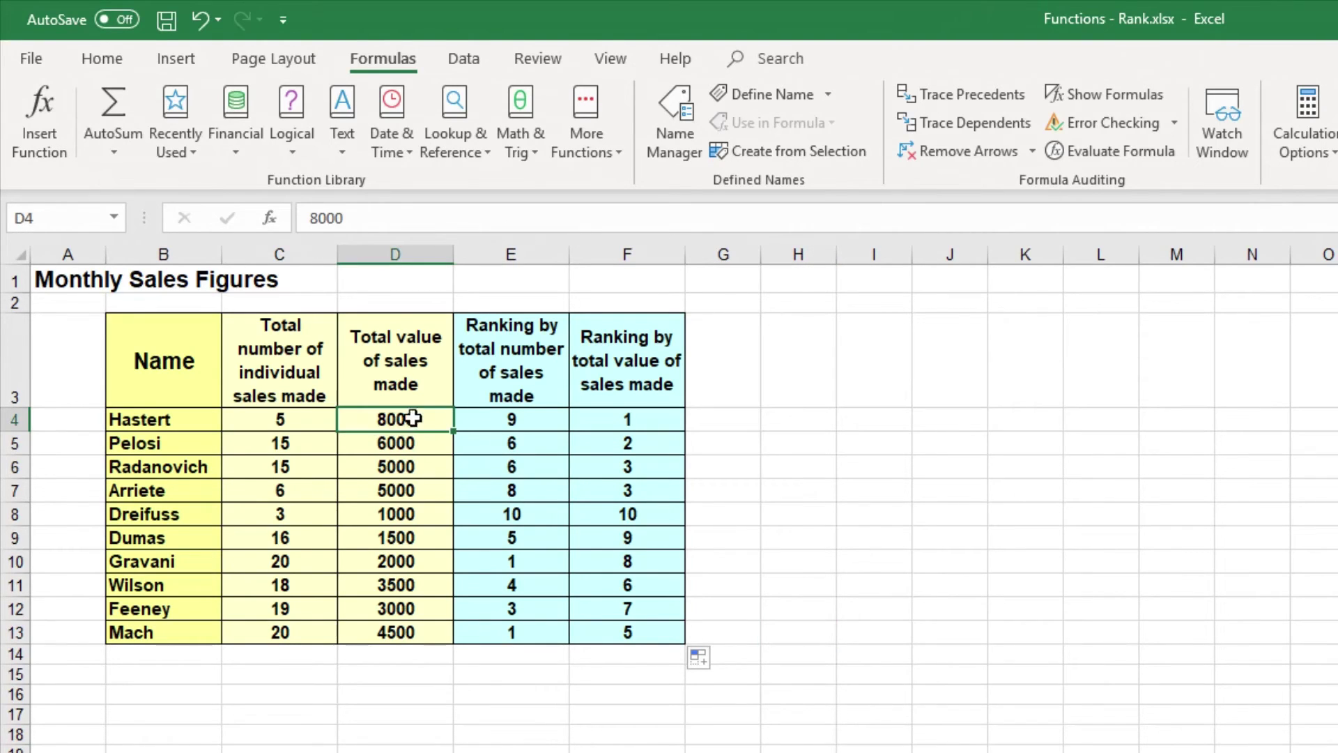
left_click(650, 420)
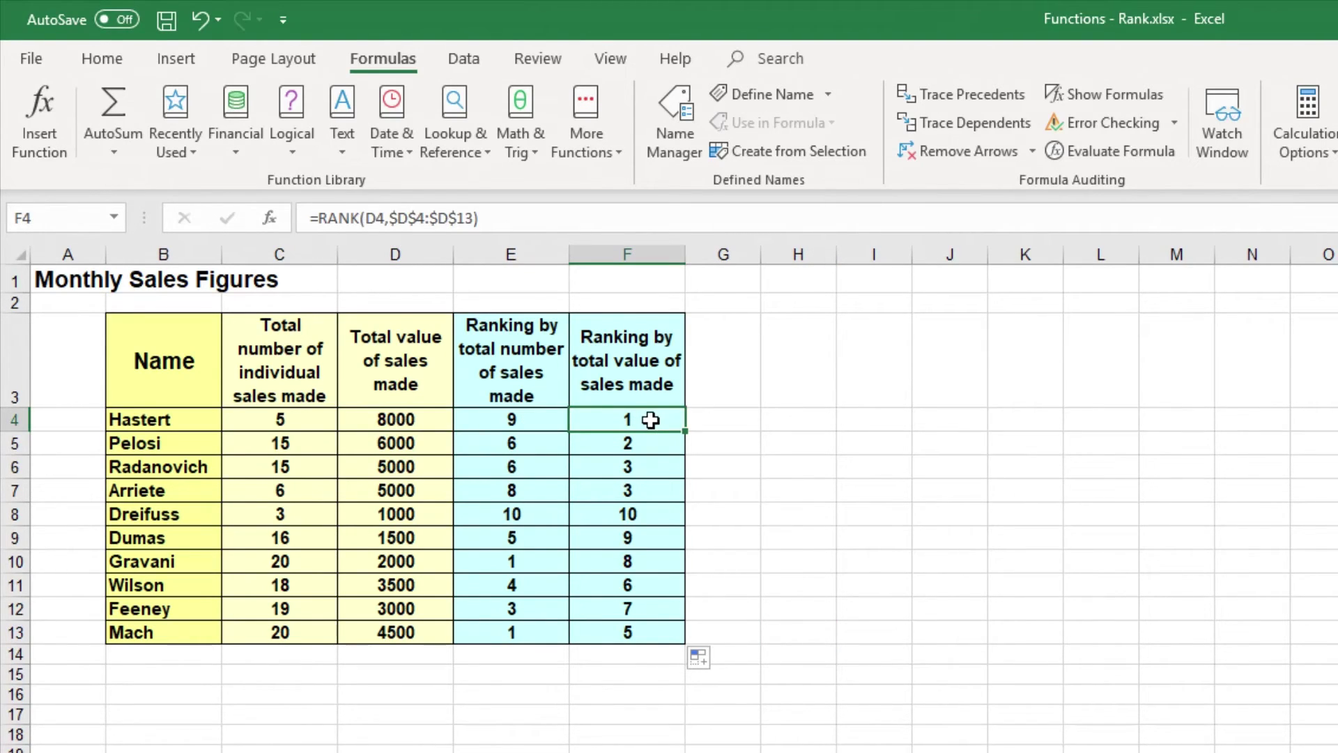
left_click(413, 517)
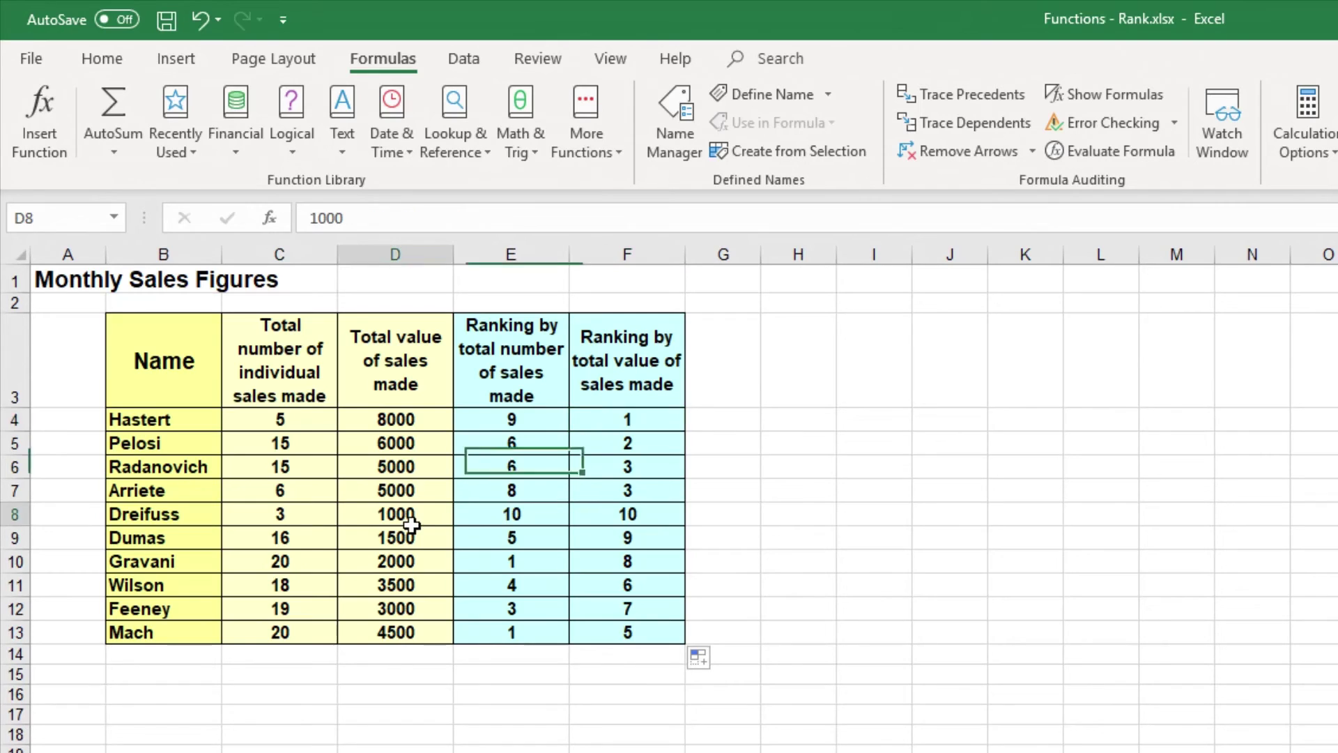